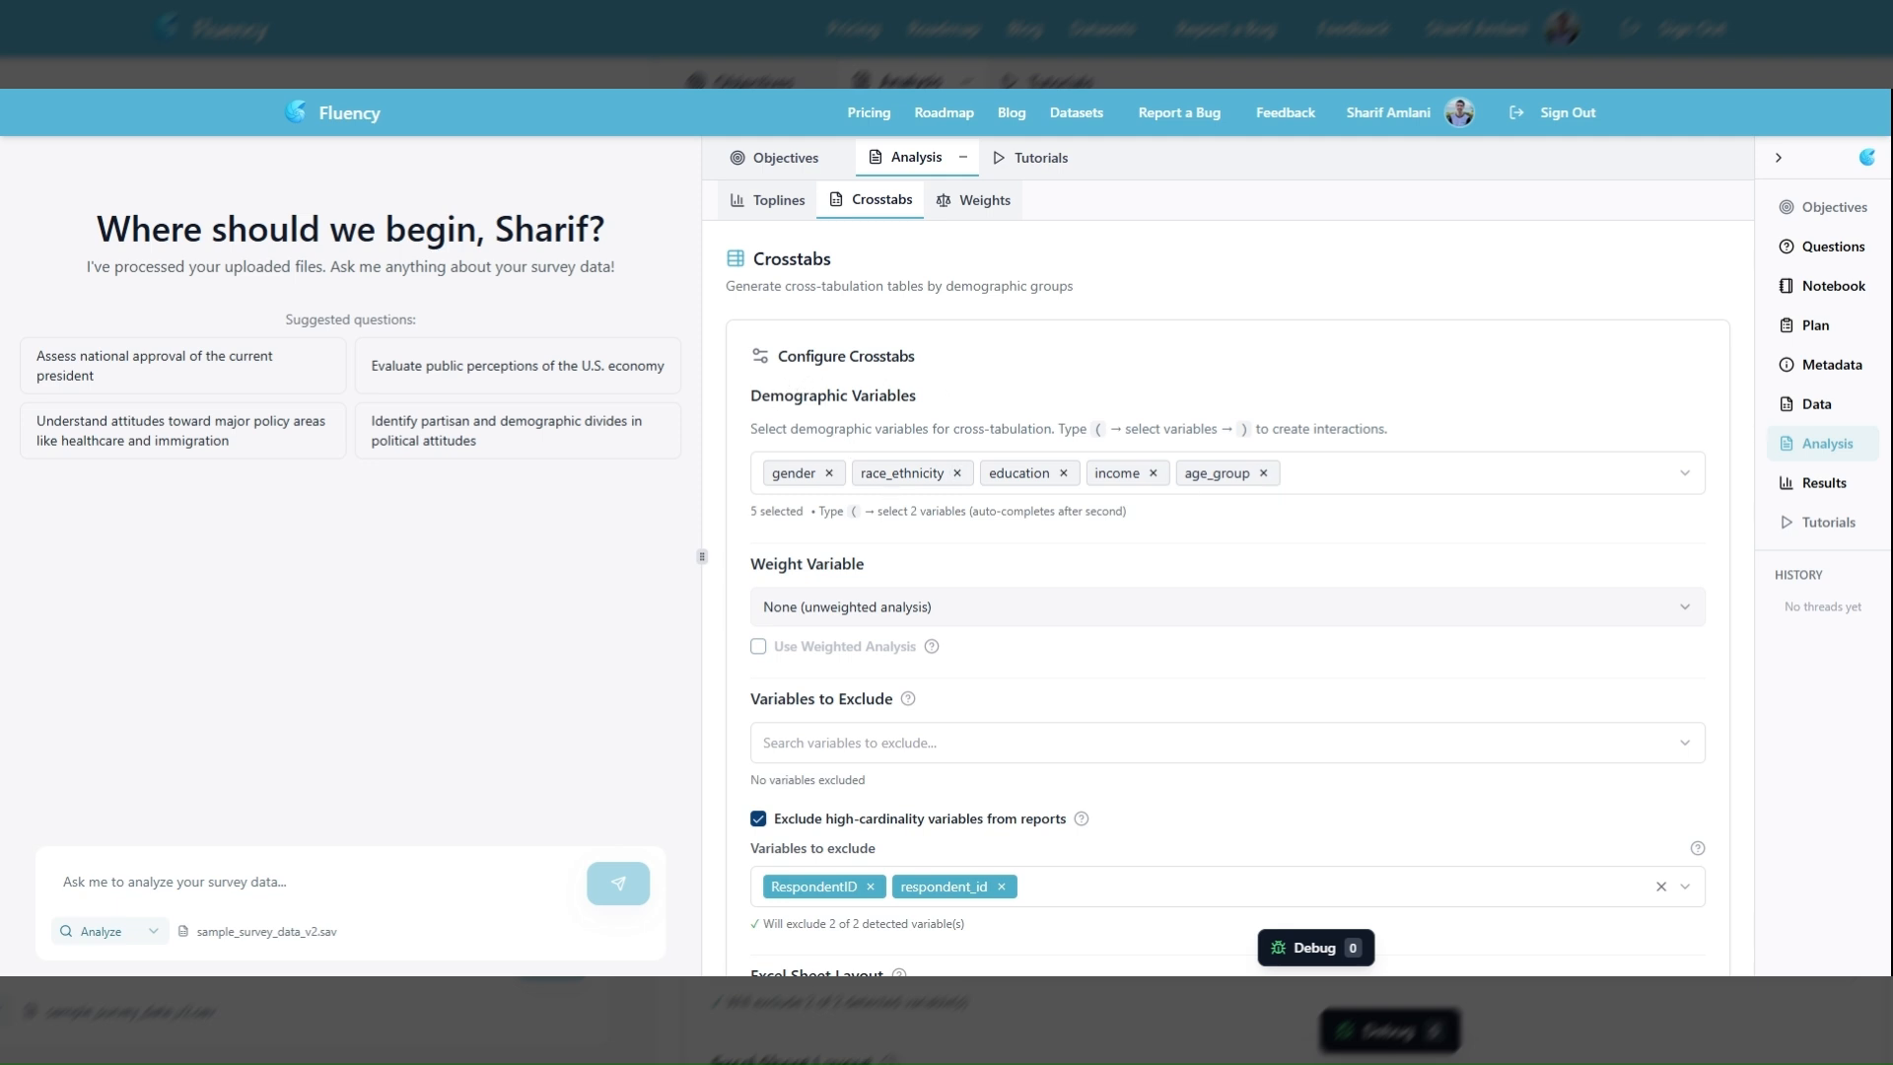
Add region to the demographic variables for the crosstabs
click(1330, 473)
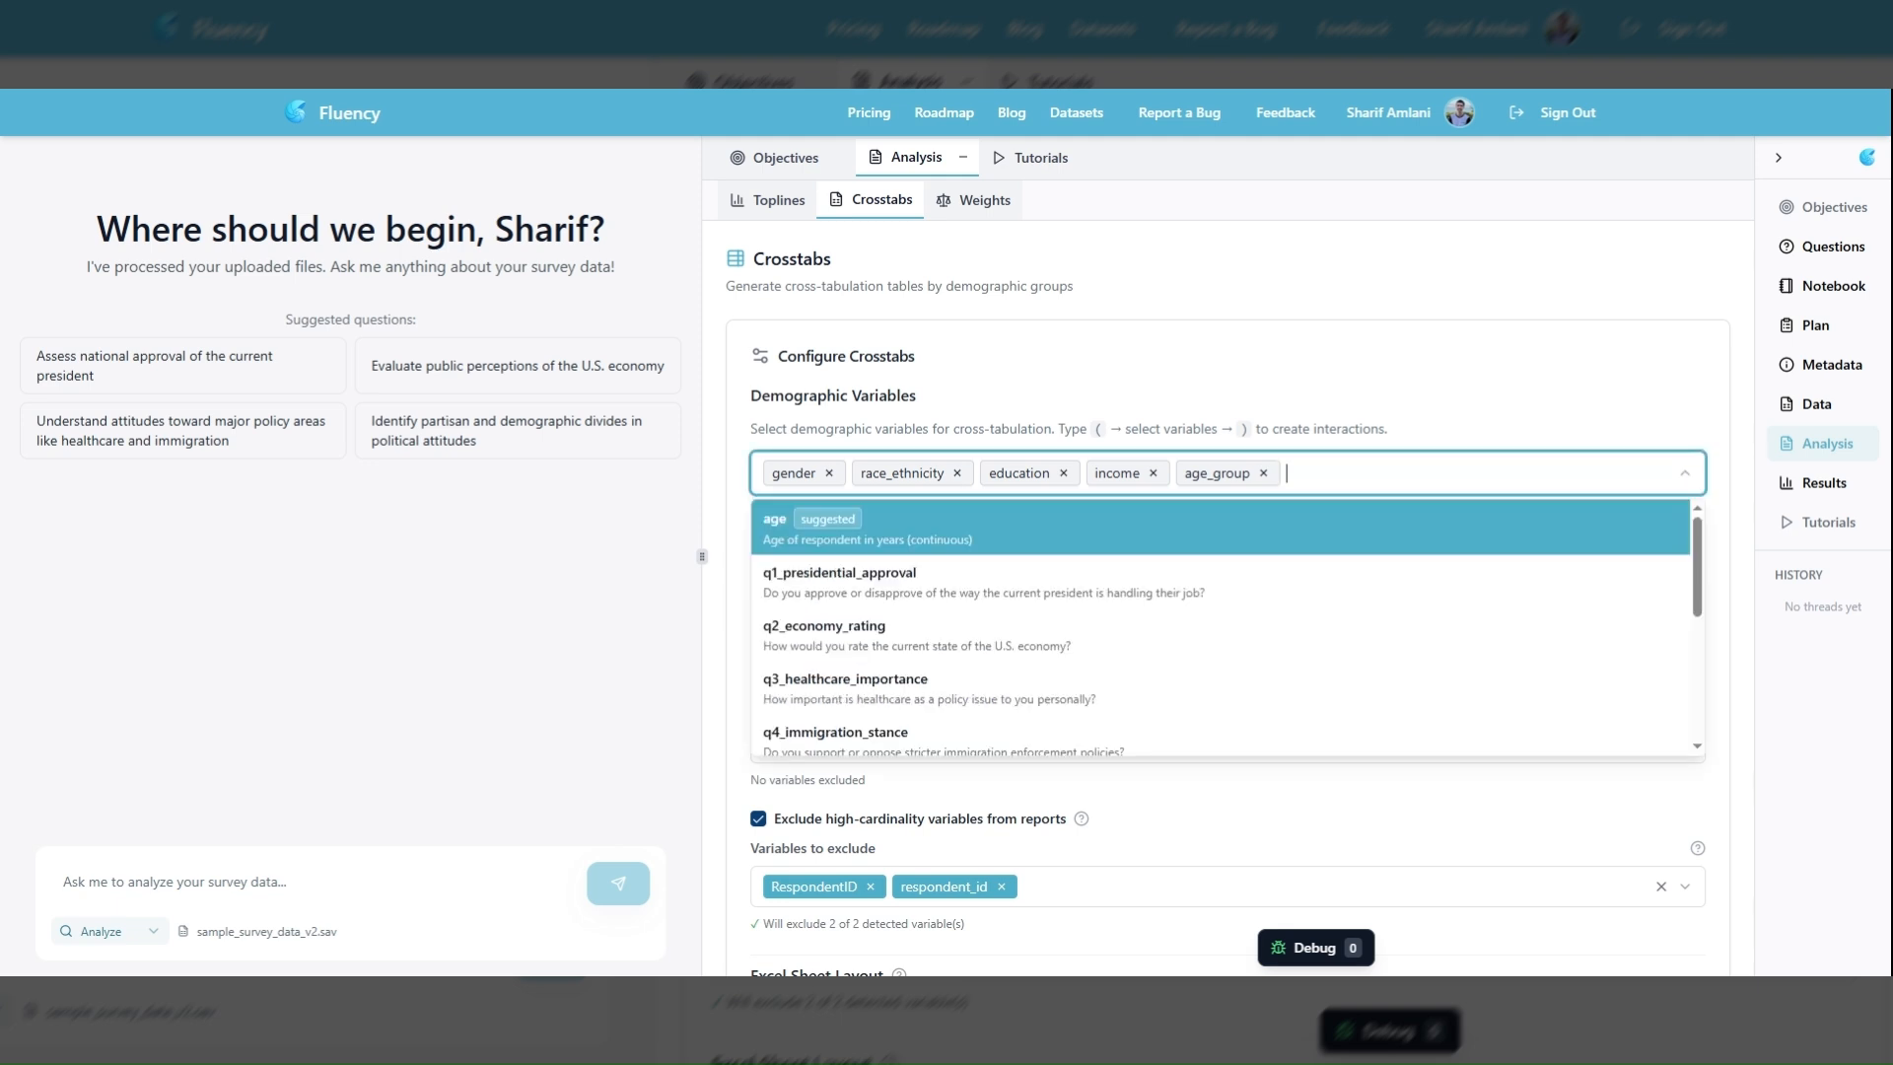
scroll(957, 610, down, 5)
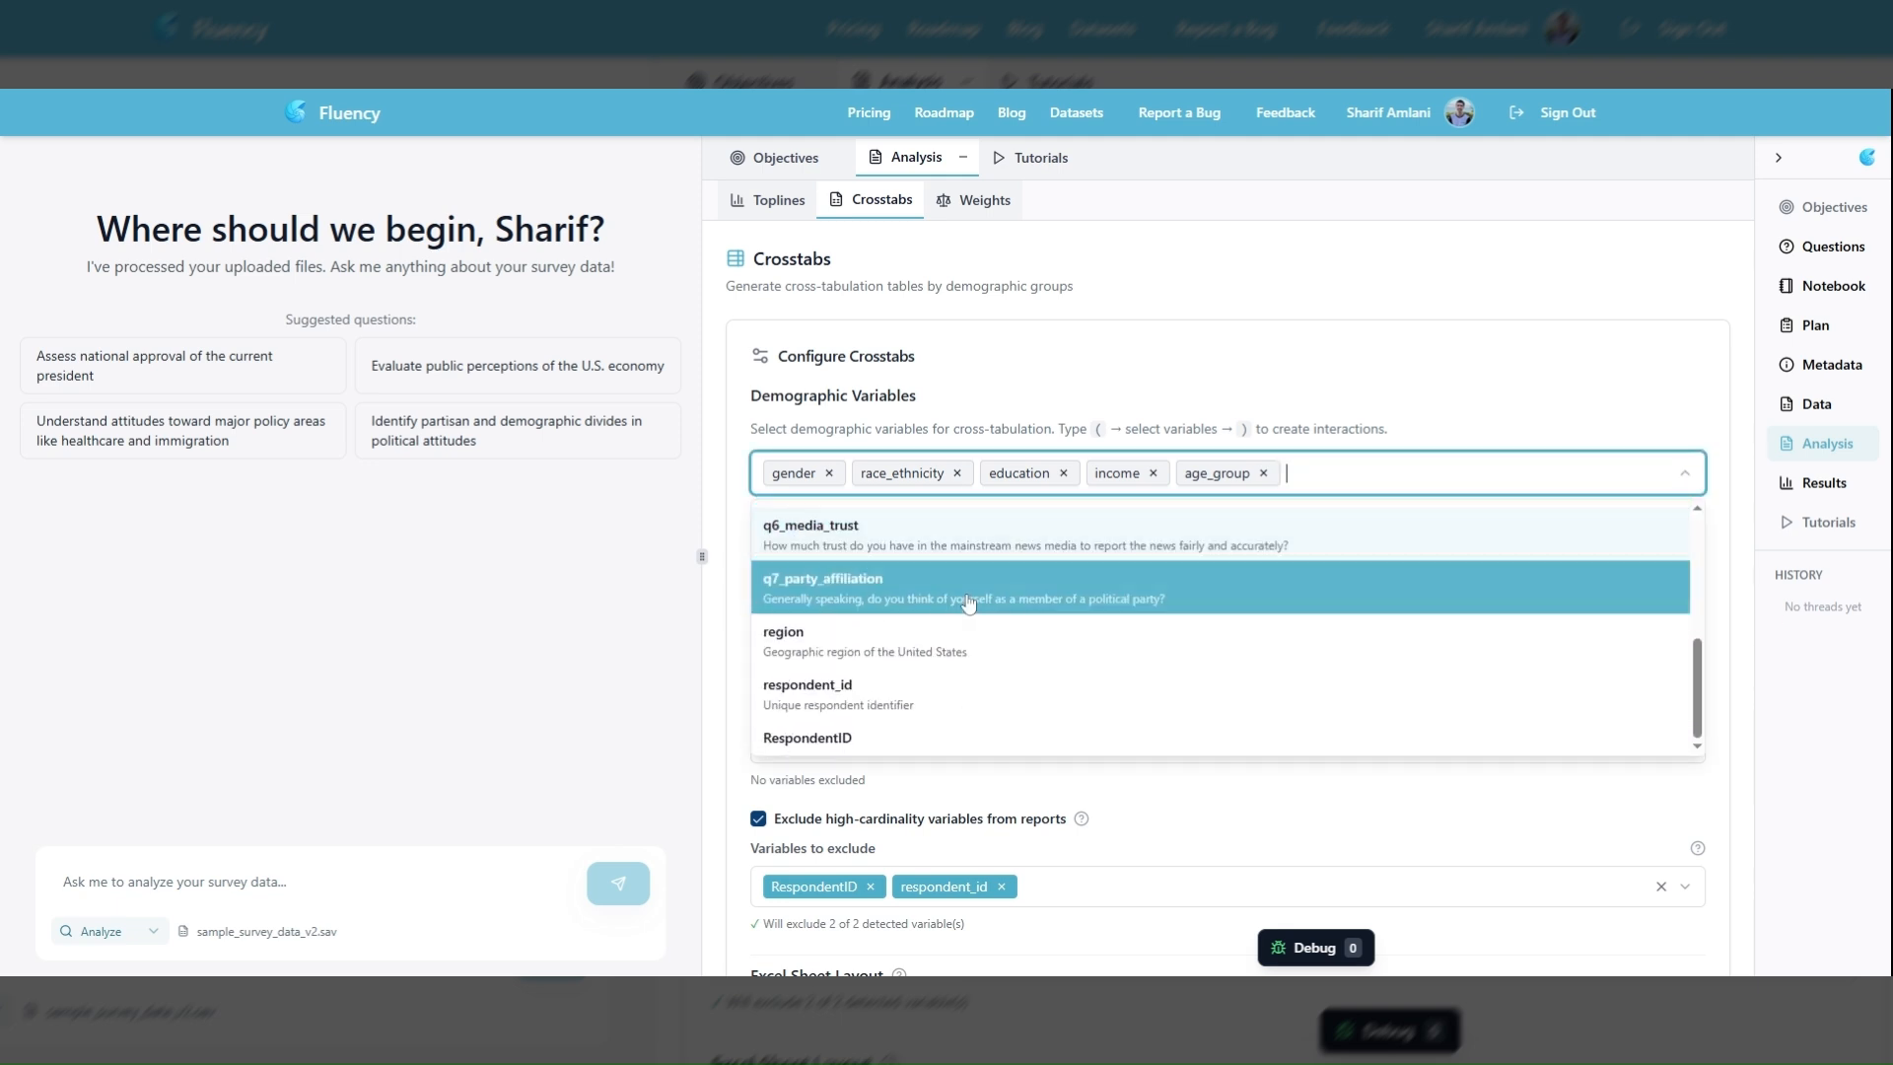
scroll(956, 610, down, 1)
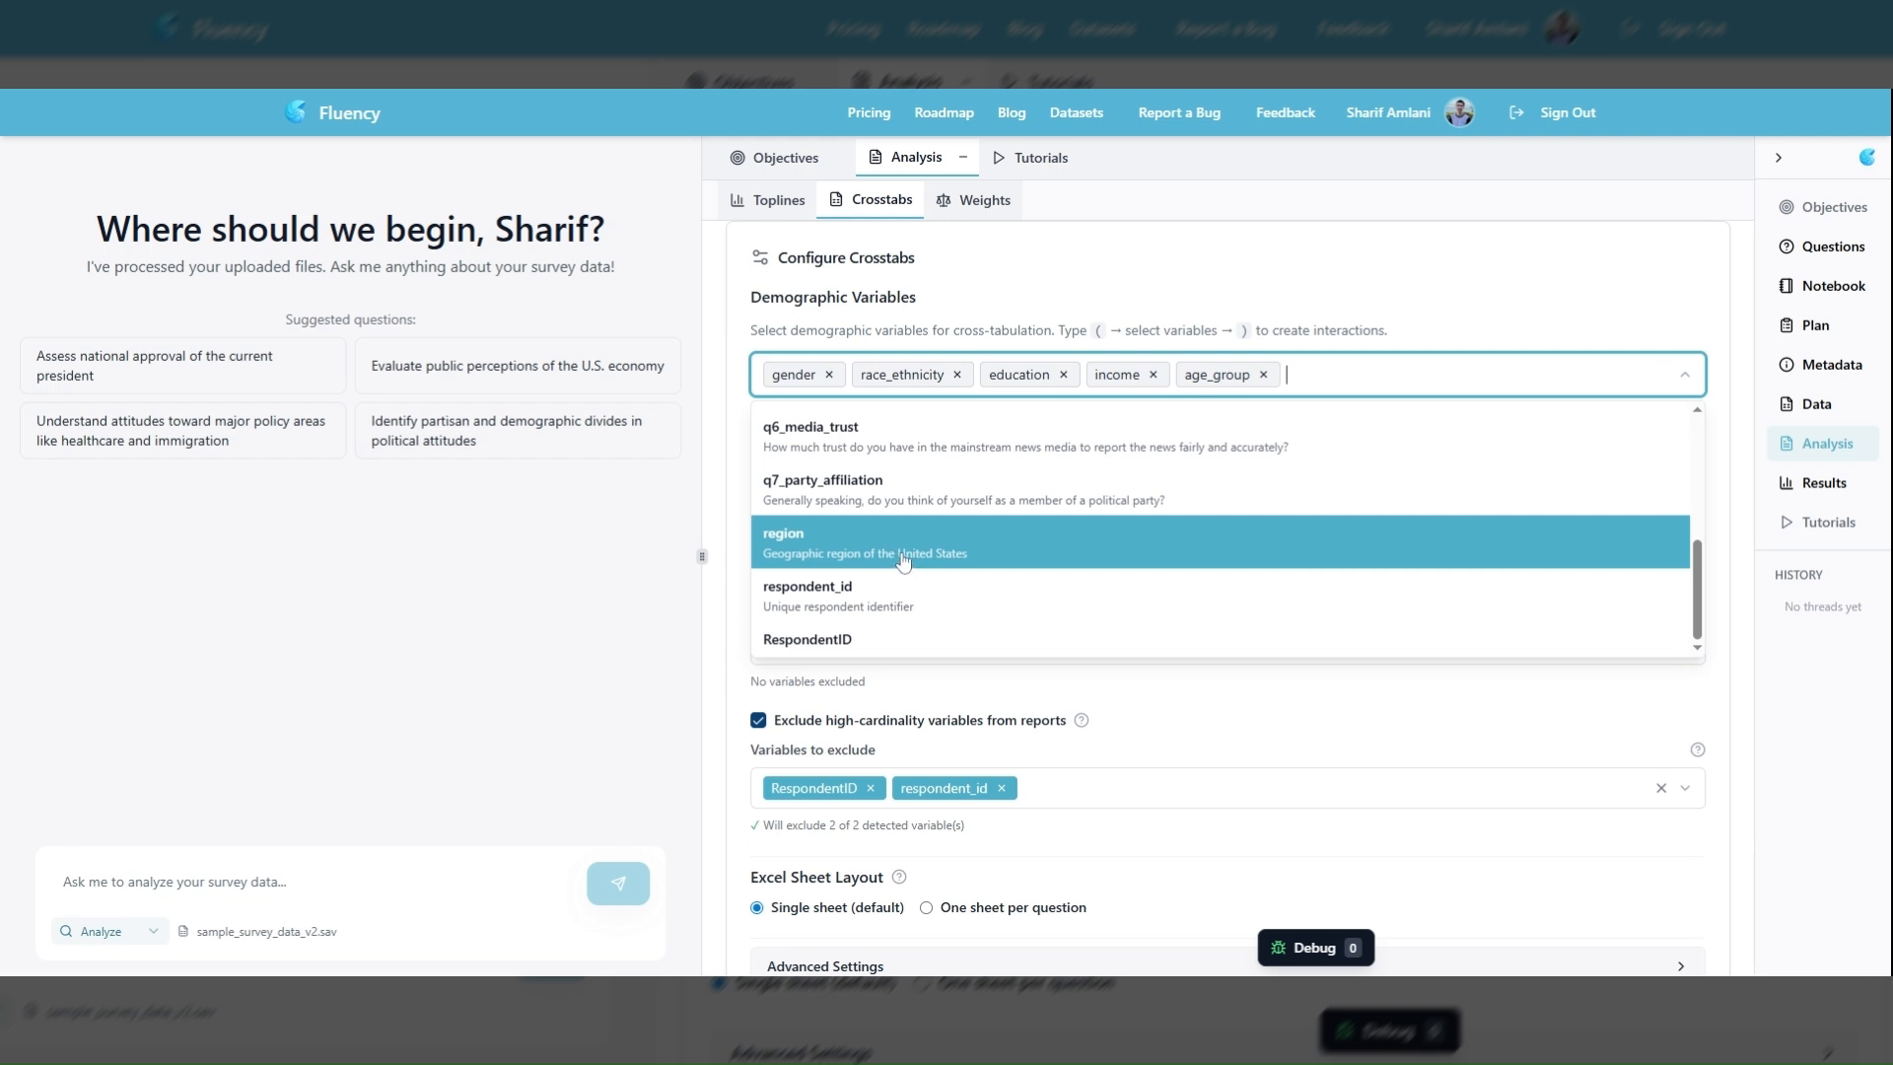
click(1068, 548)
click(1398, 305)
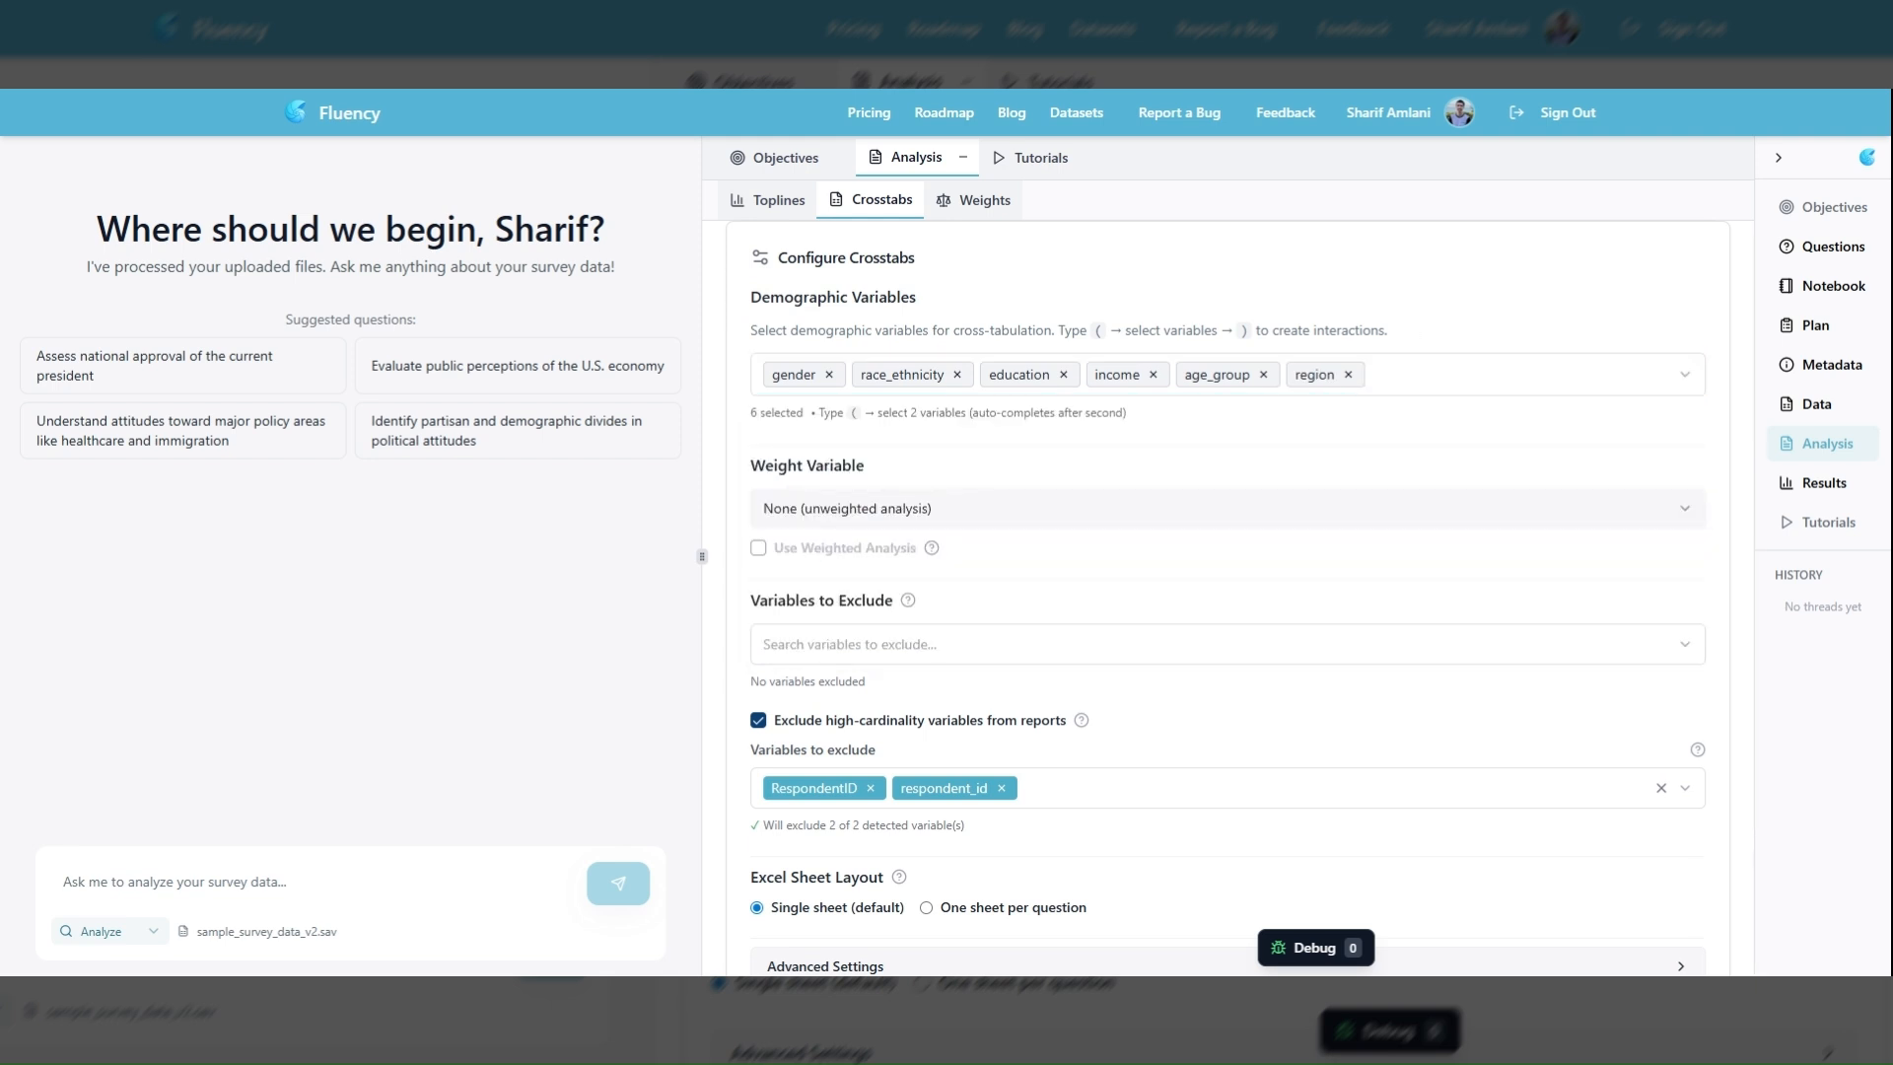
click(1371, 374)
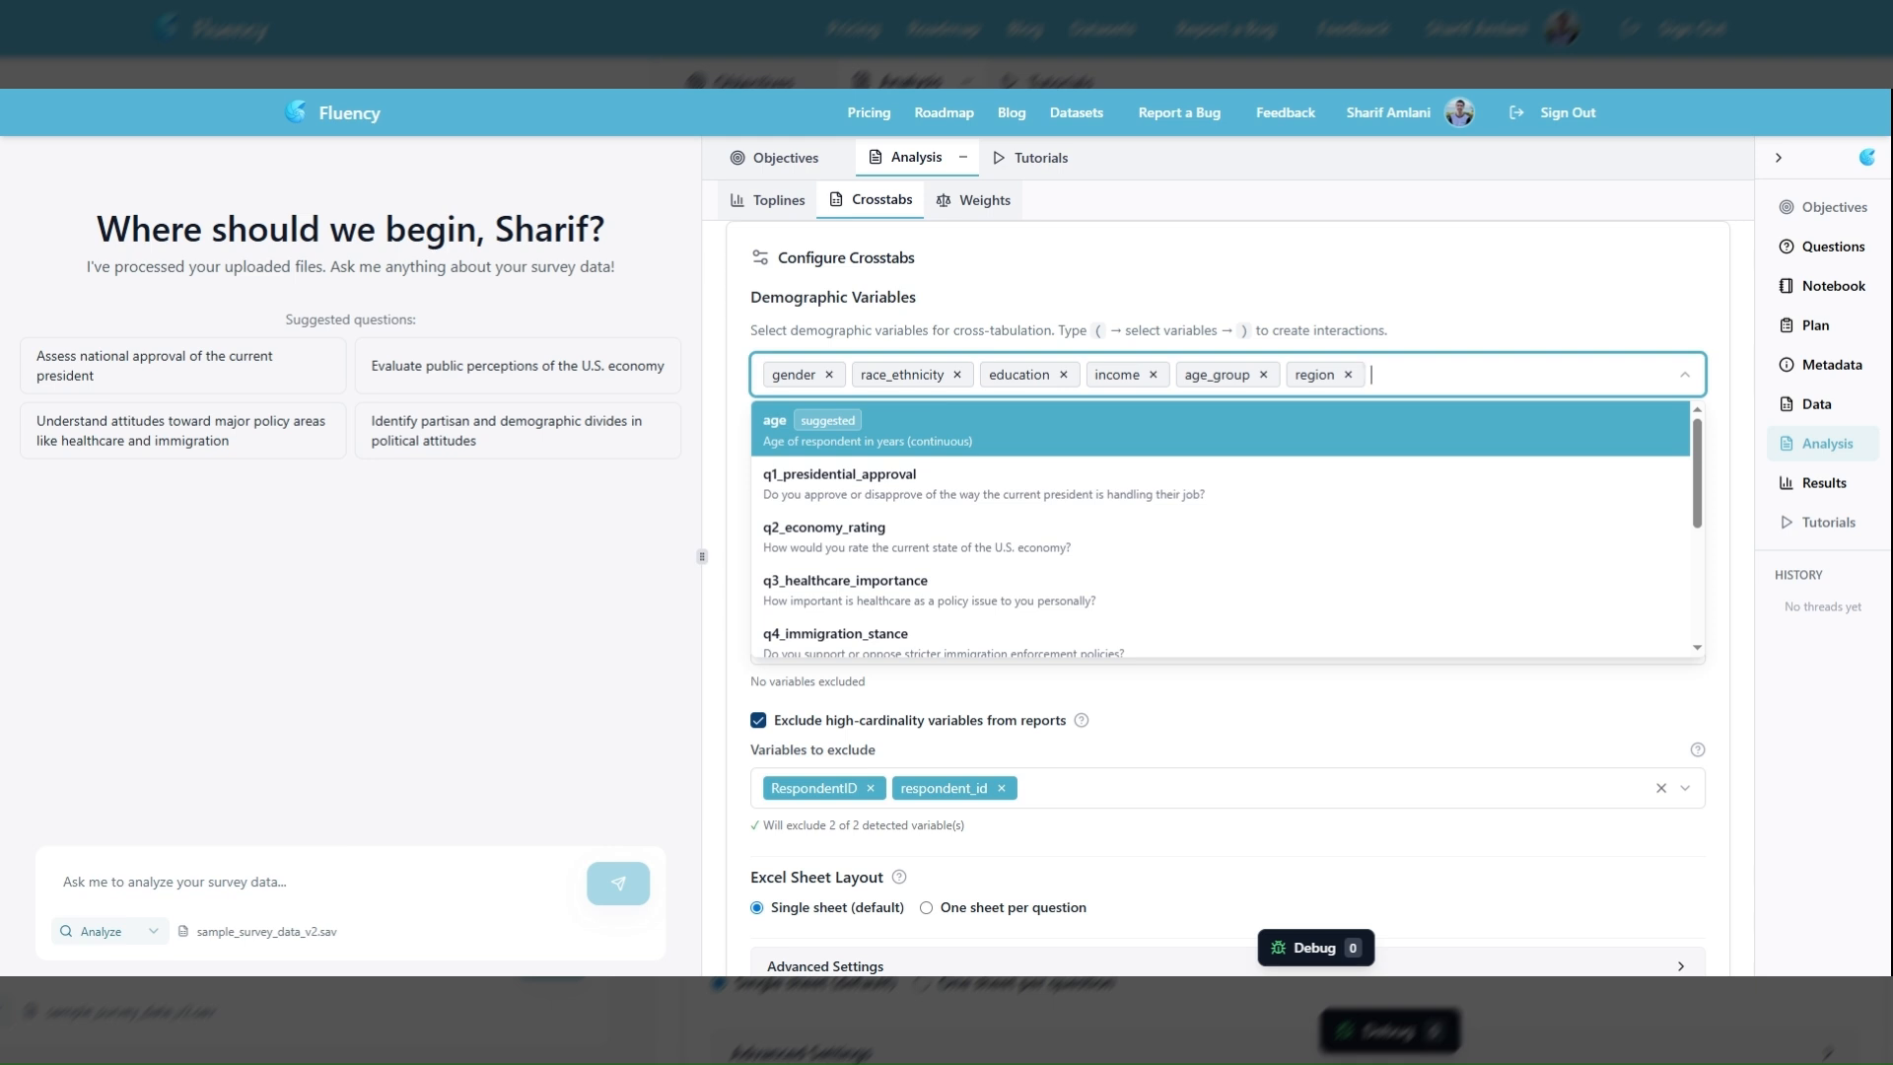
text(()
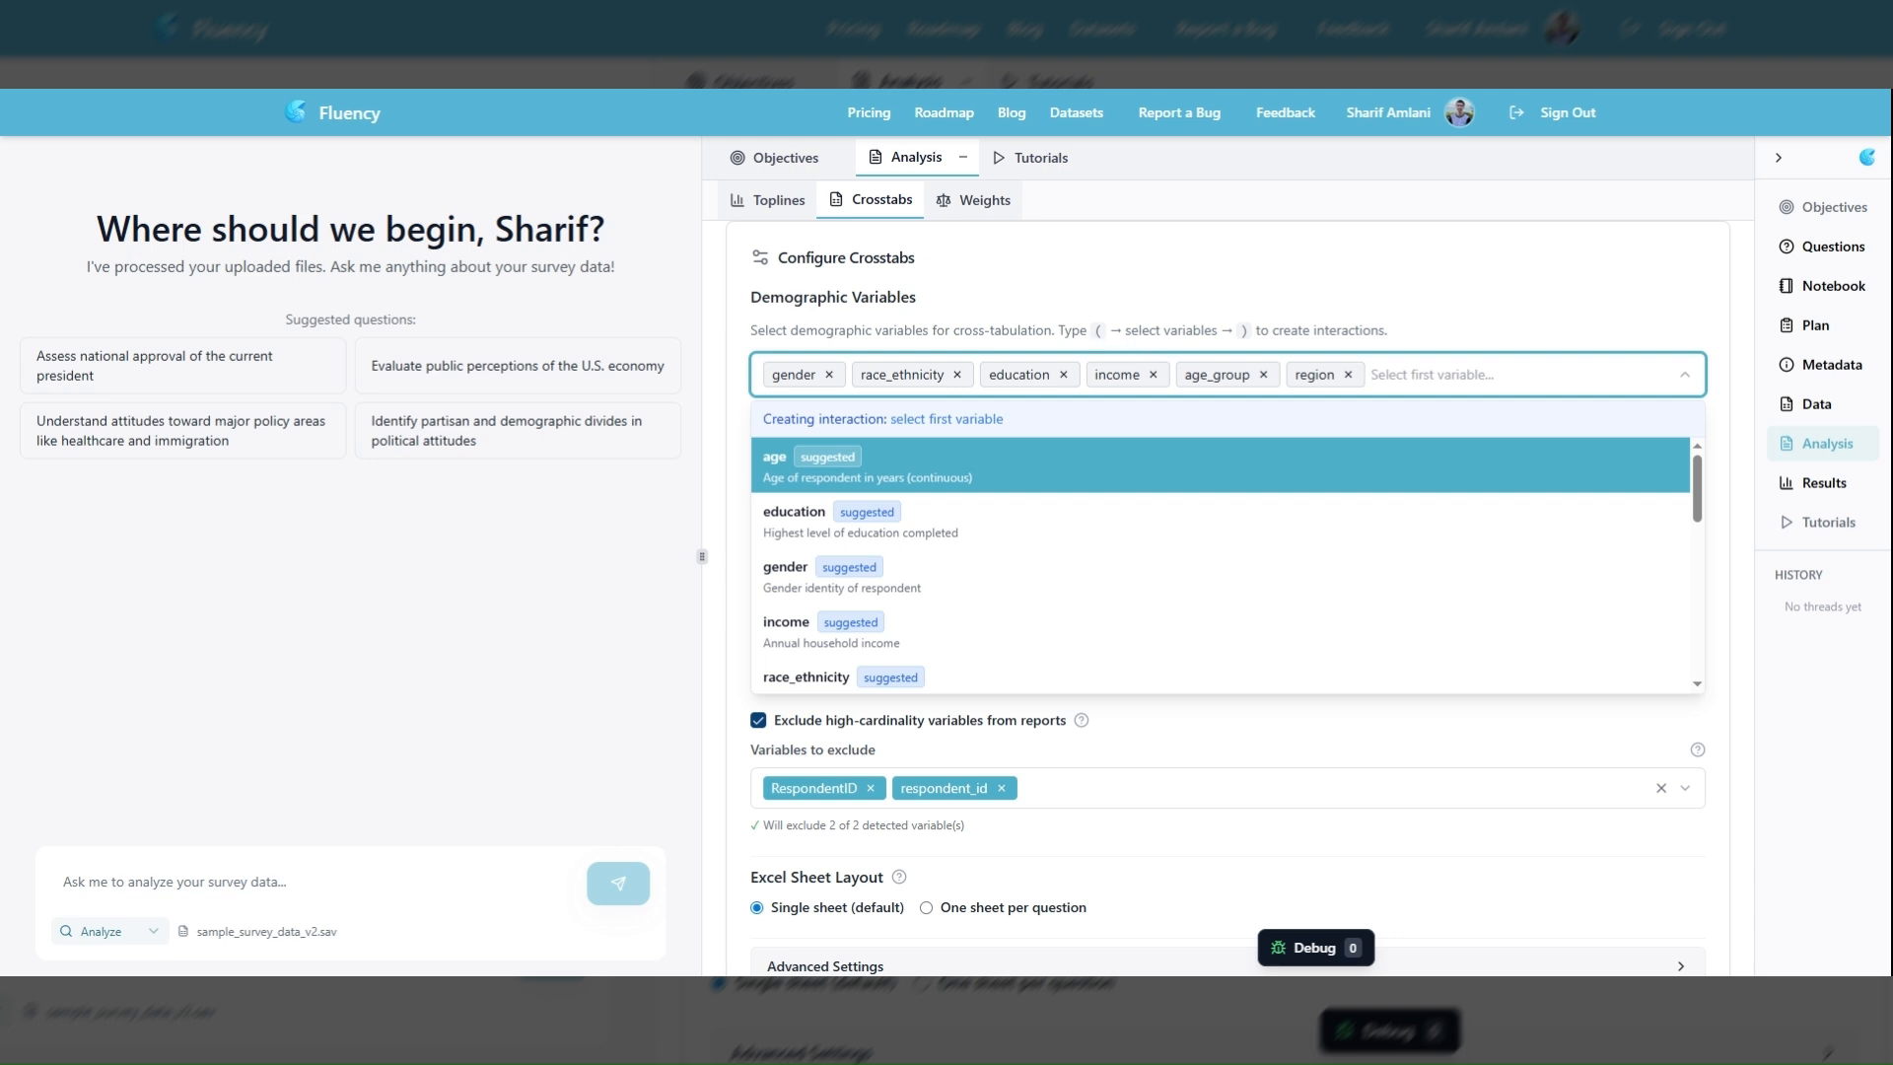
double_click(1097, 331)
Create an interaction of gender and education among the demographic variables
click(1373, 374)
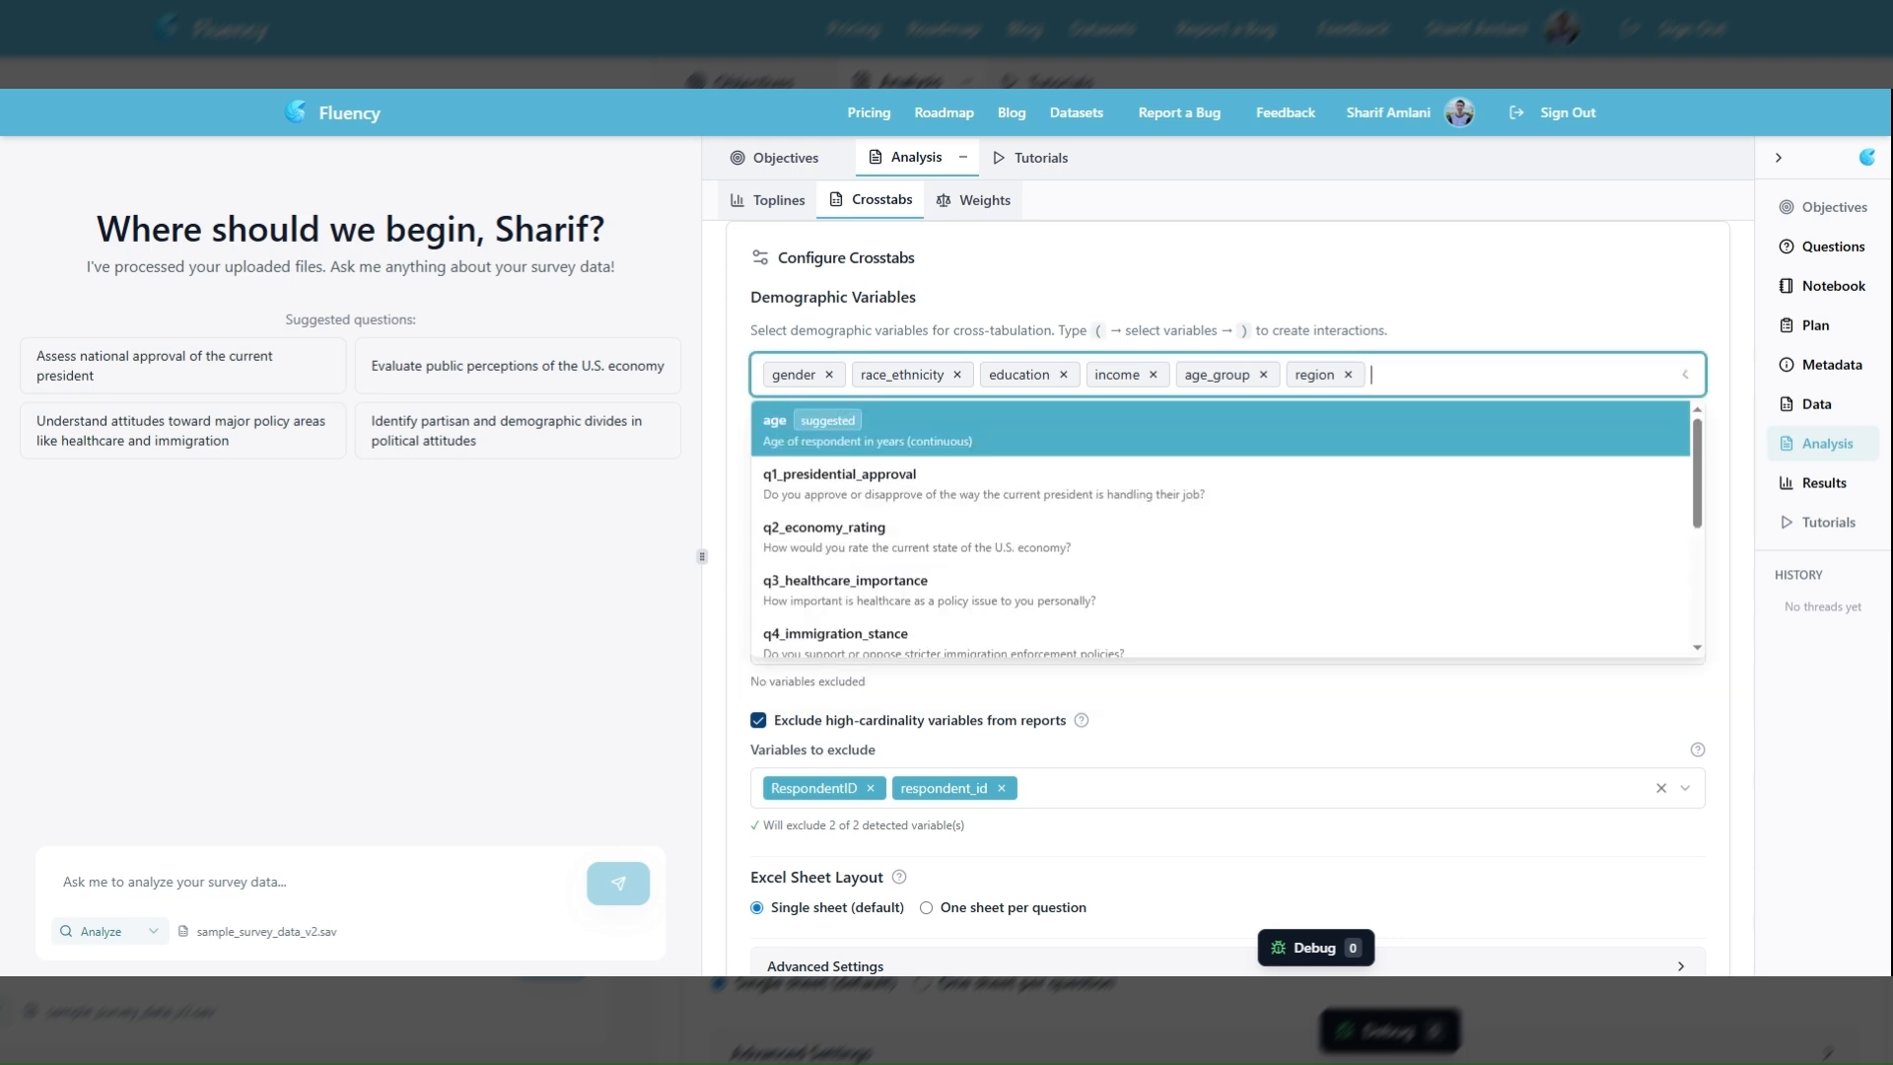
key(parenleft)
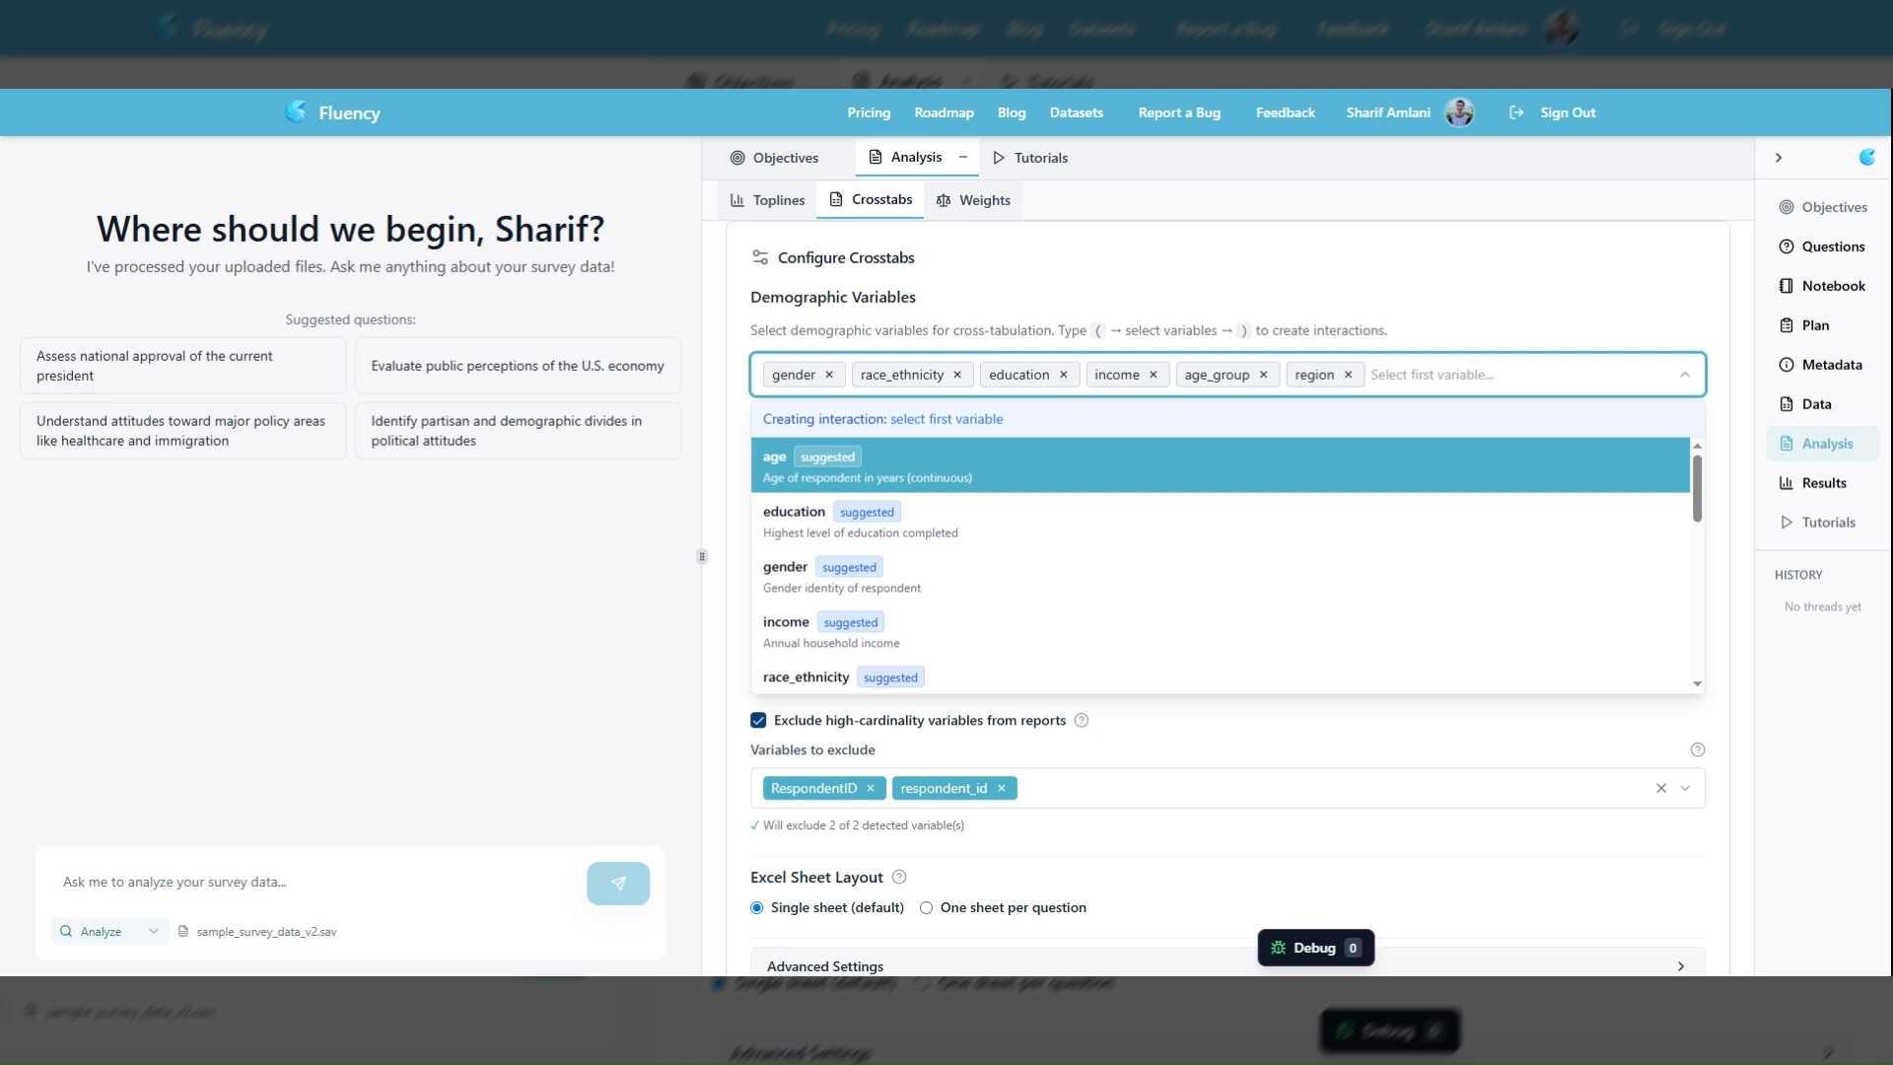
click(851, 579)
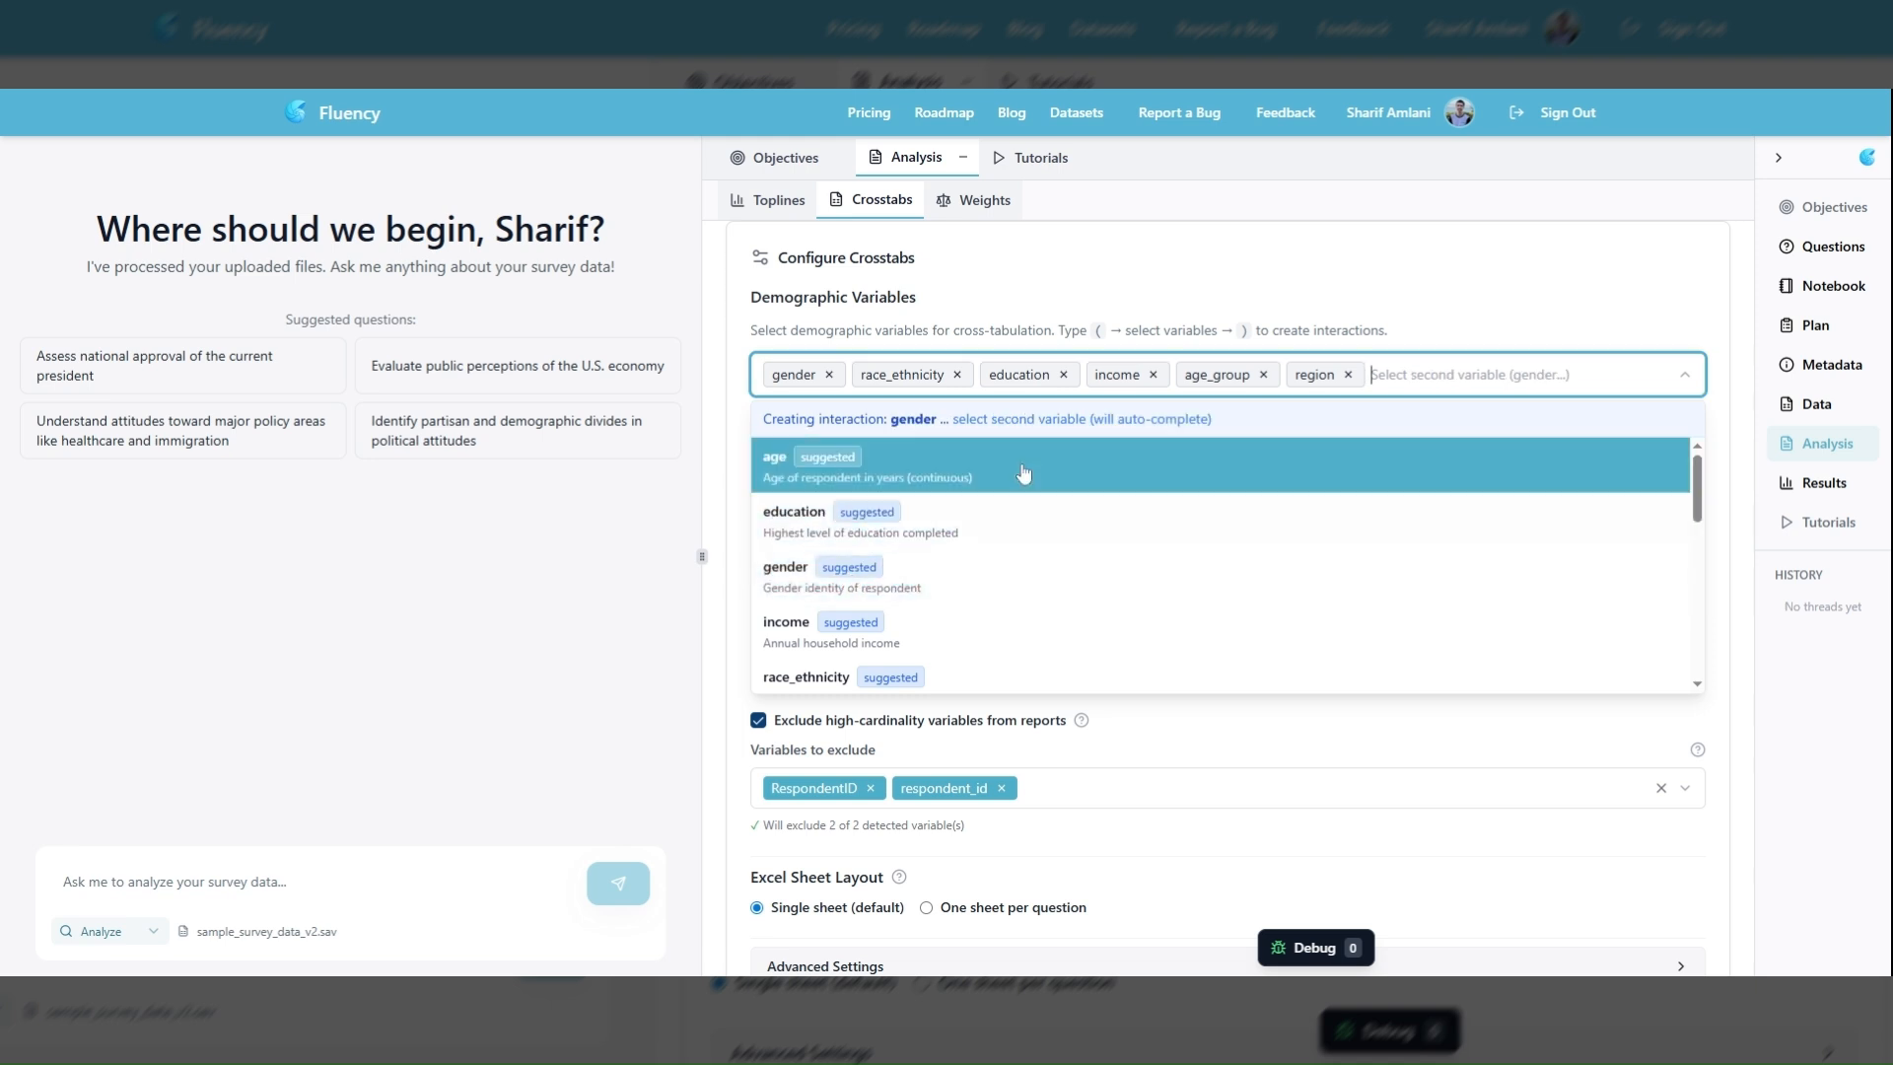
click(864, 522)
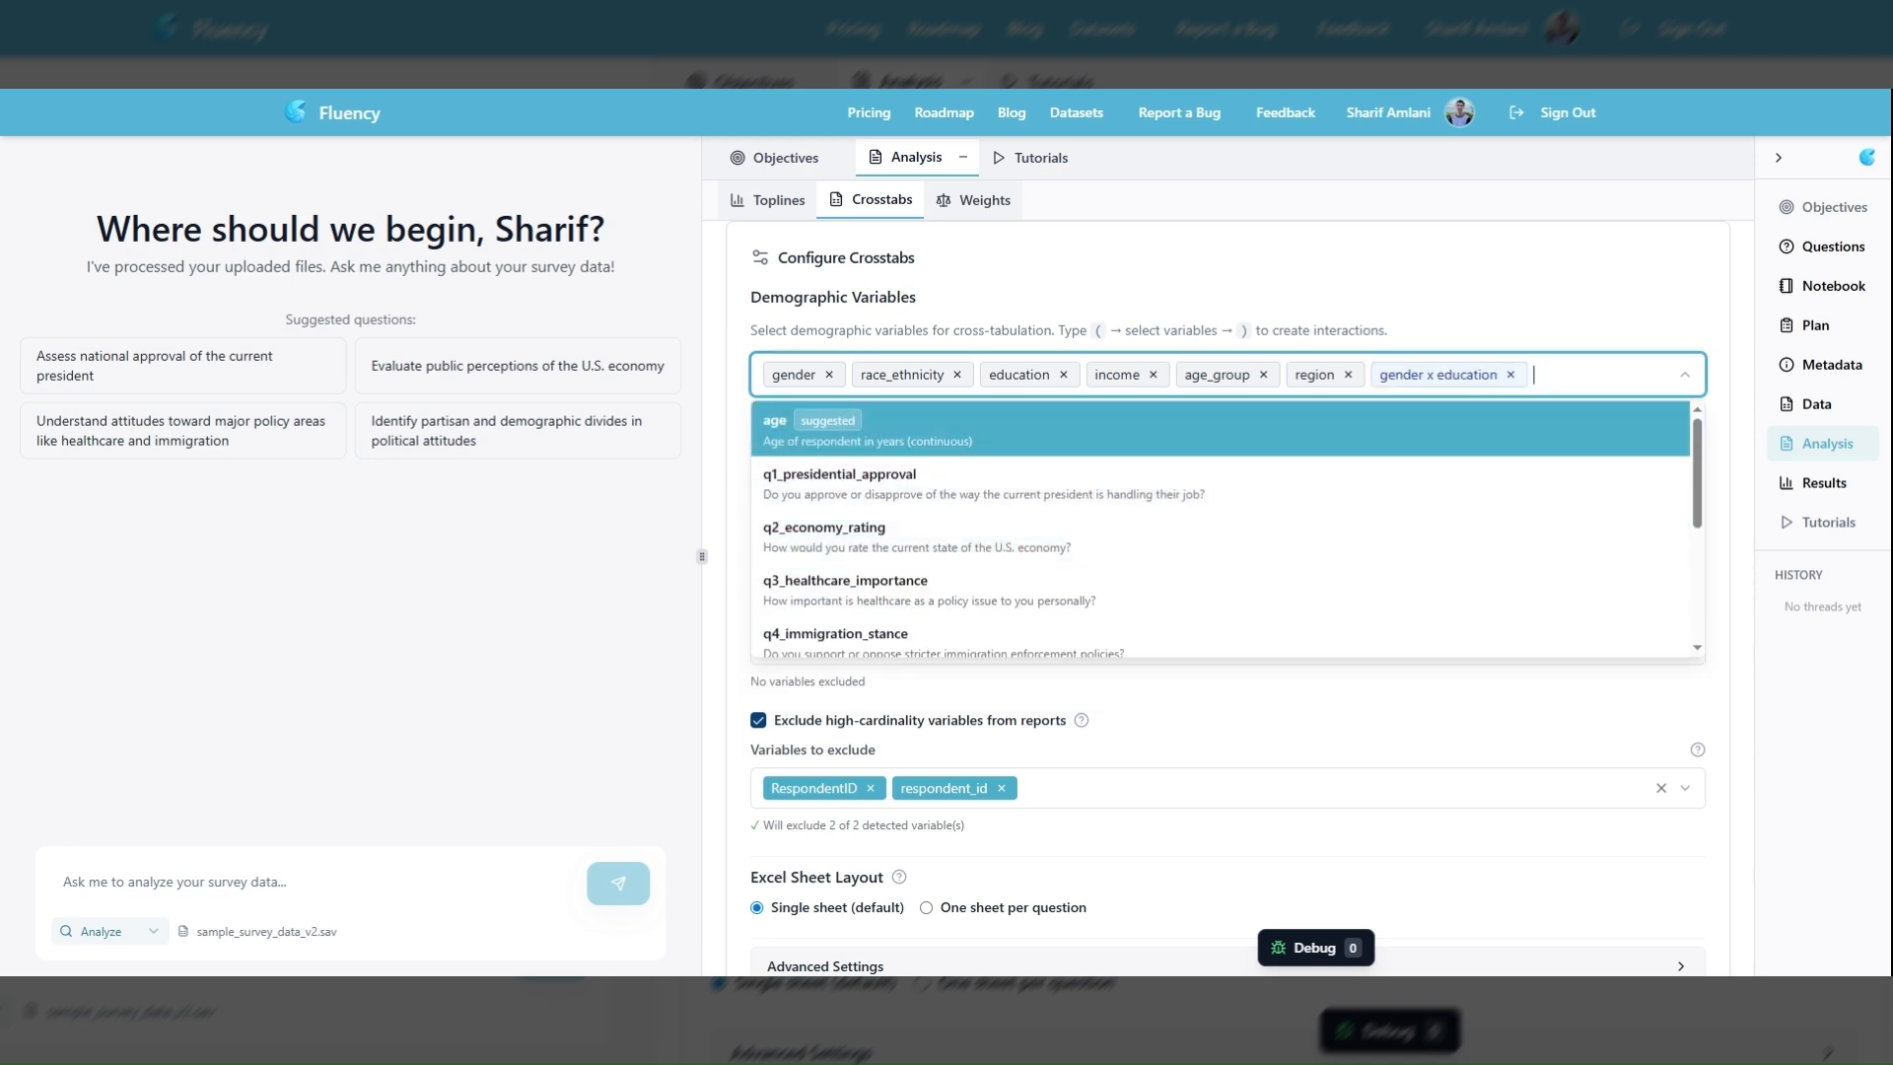
click(1519, 312)
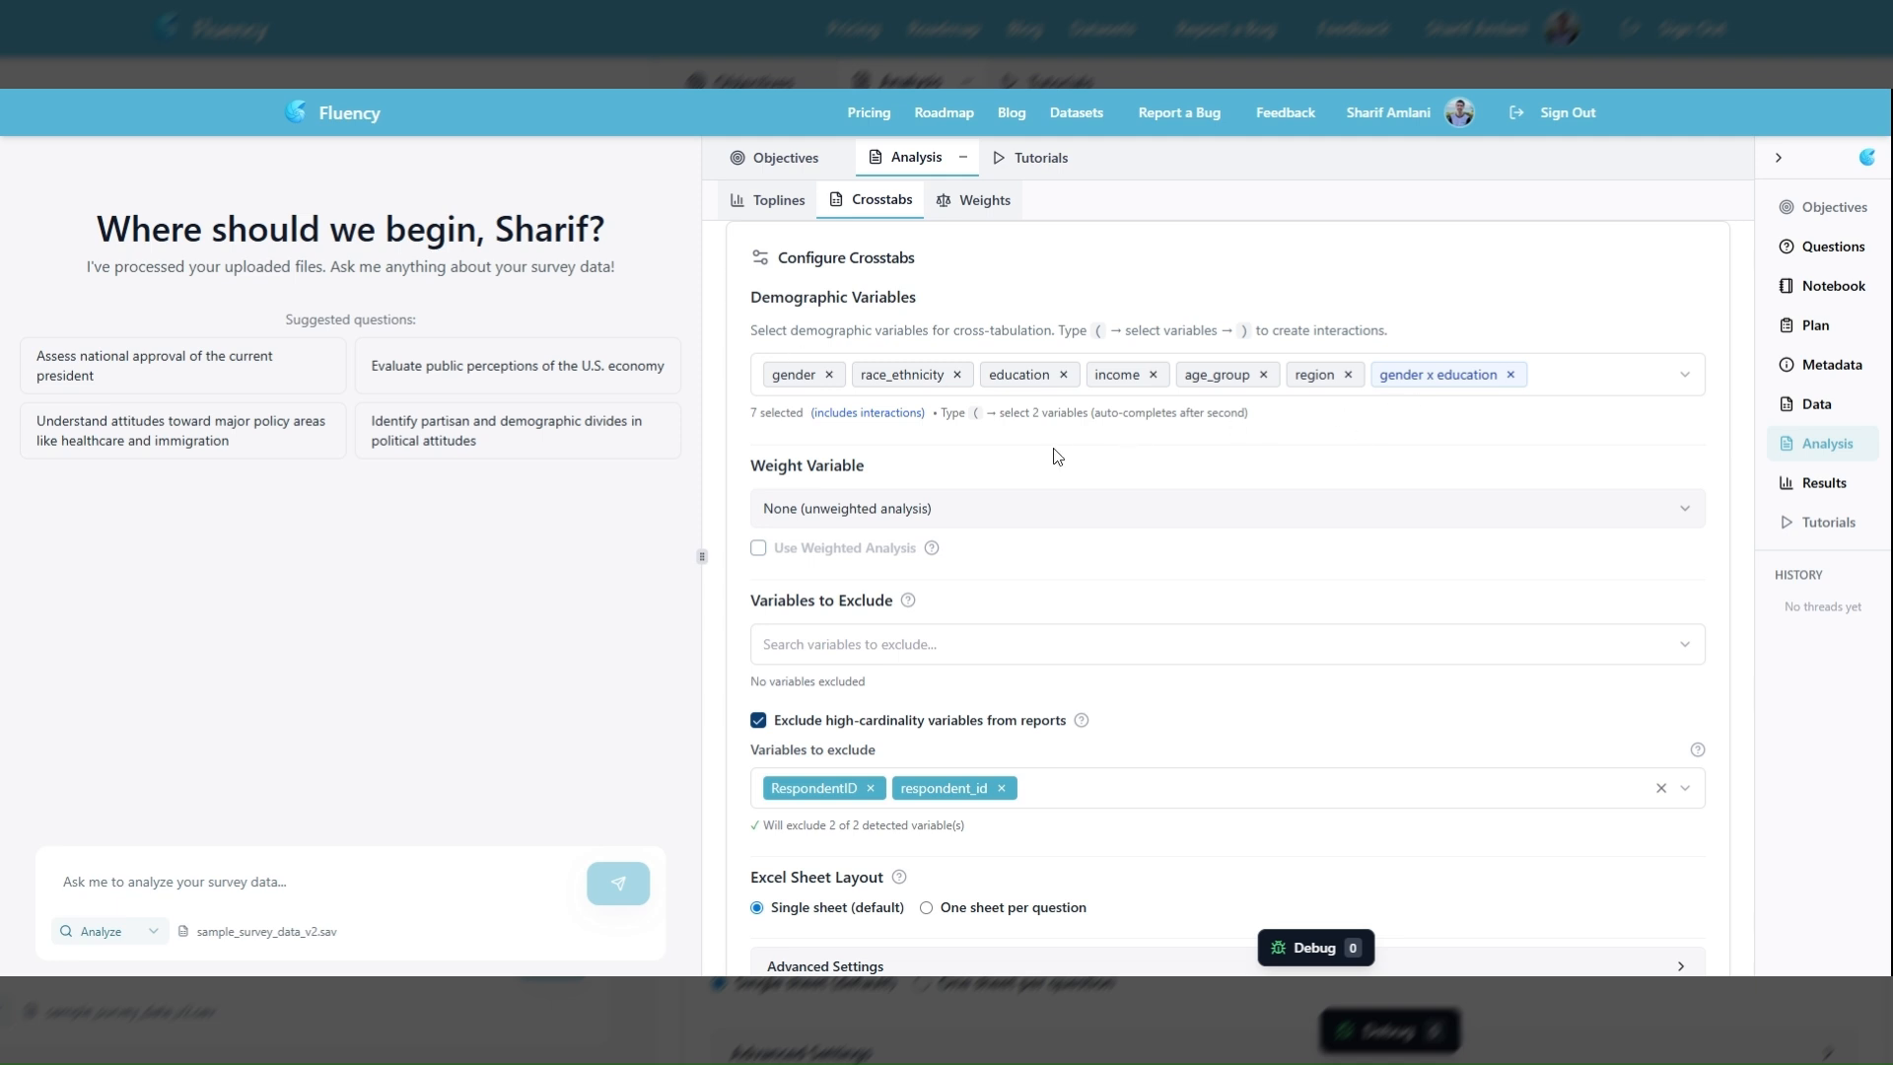
Check which variables are offered as the weight variable for the crosstabs
scroll(921, 458, down, 1)
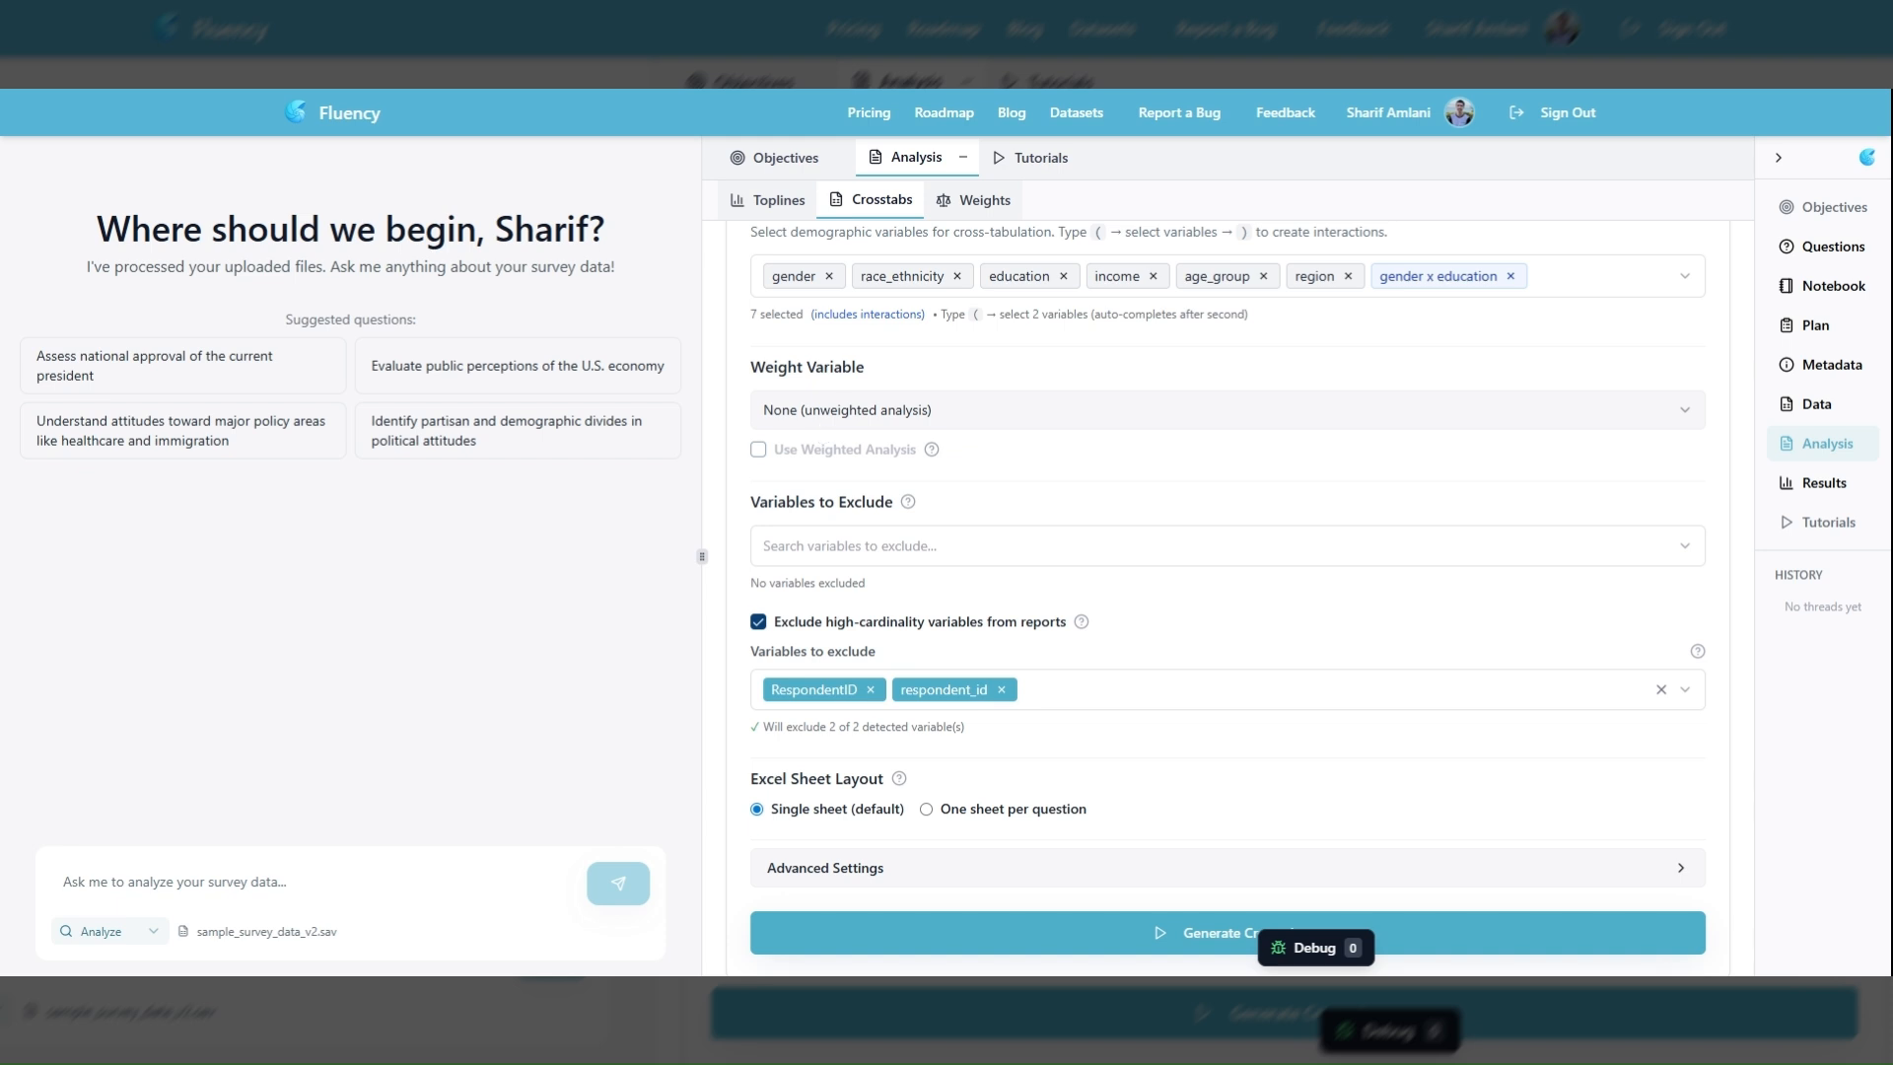
click(973, 418)
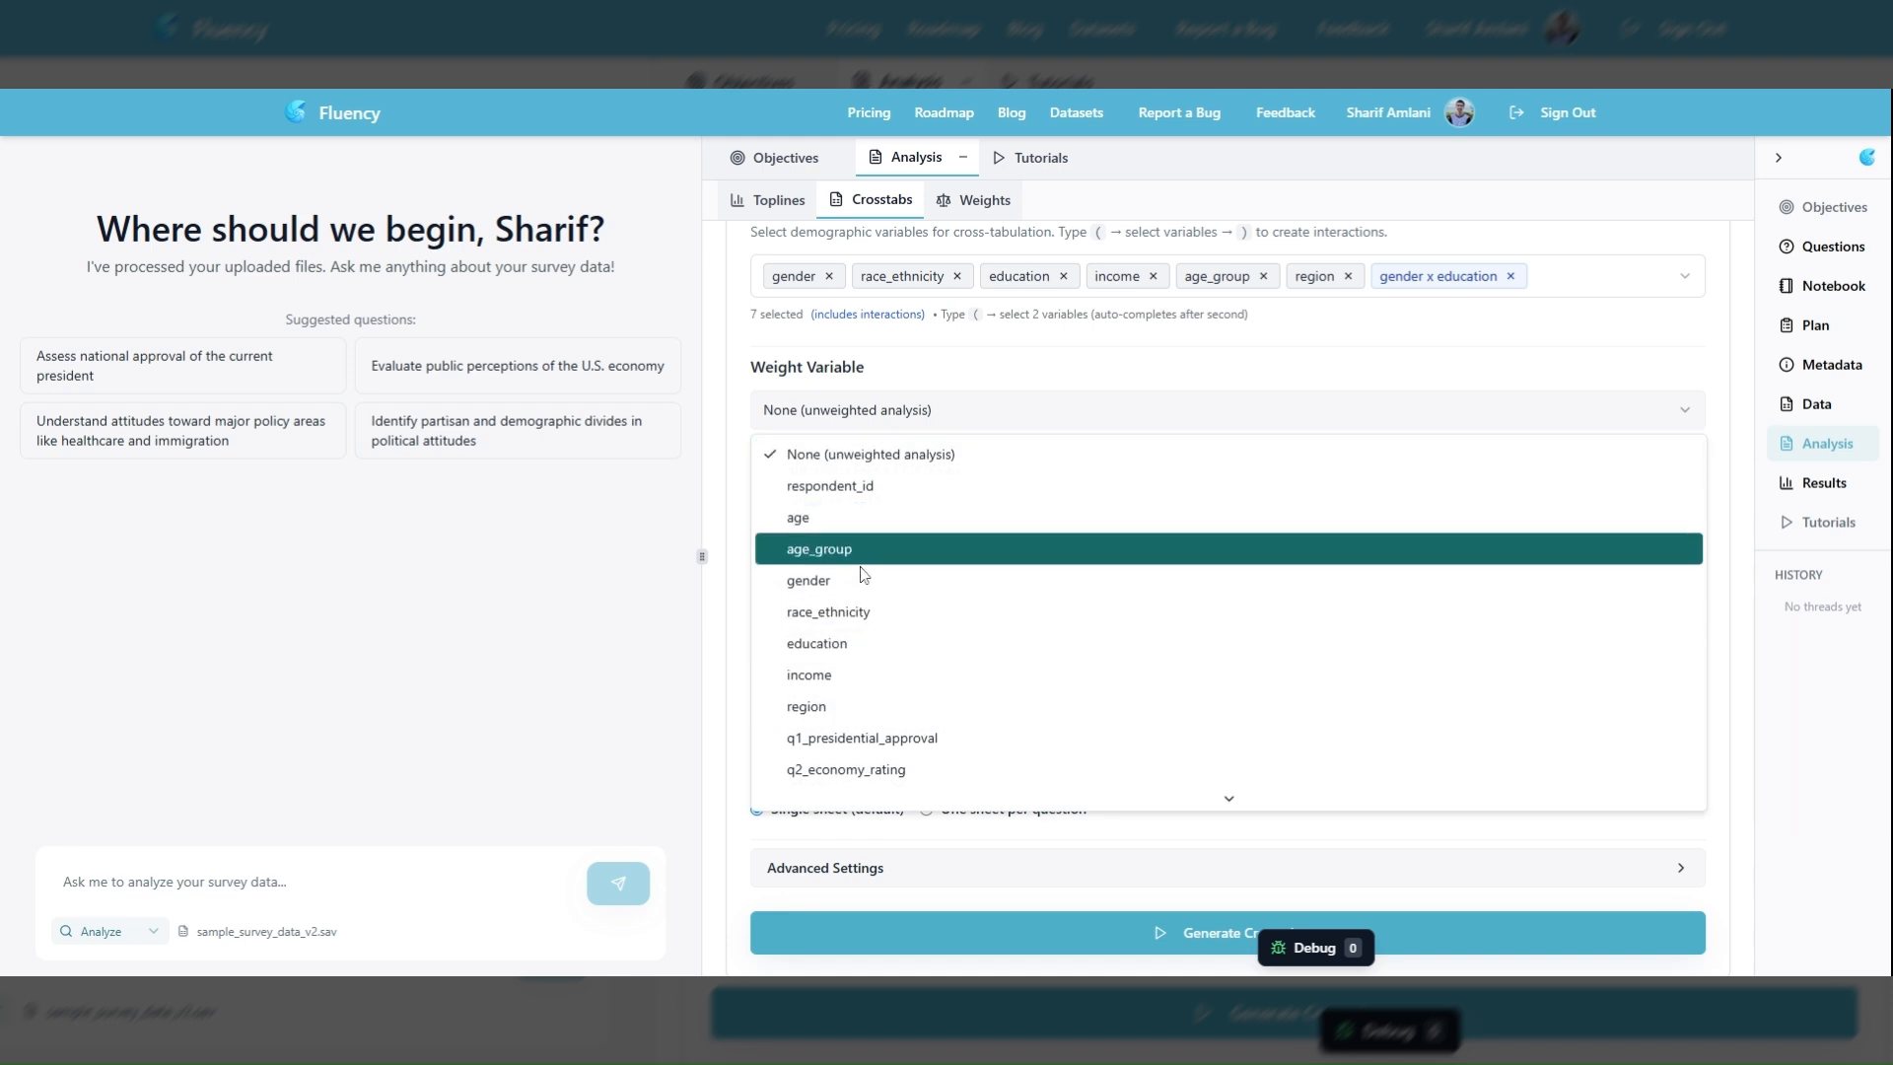
click(1035, 374)
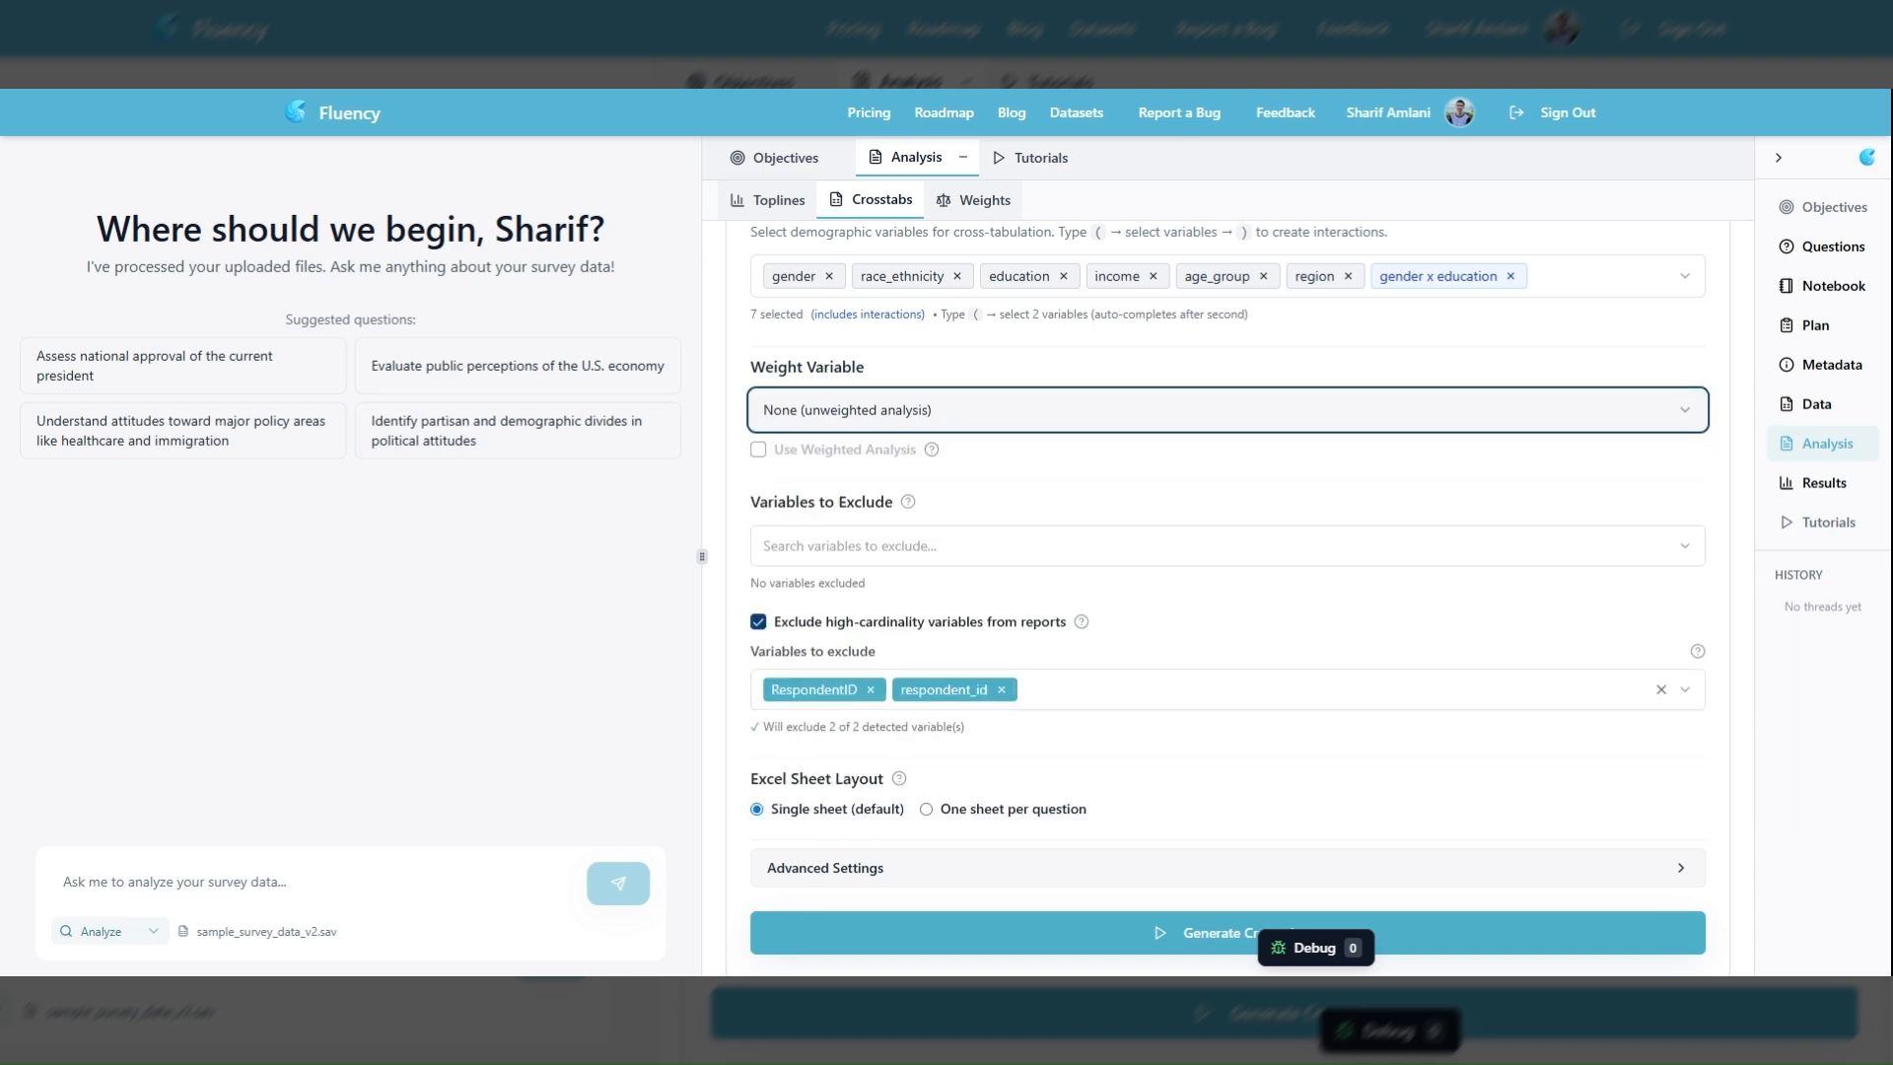
Exclude the age variable from the crosstabs analysis
scroll(839, 480, down, 1)
click(839, 479)
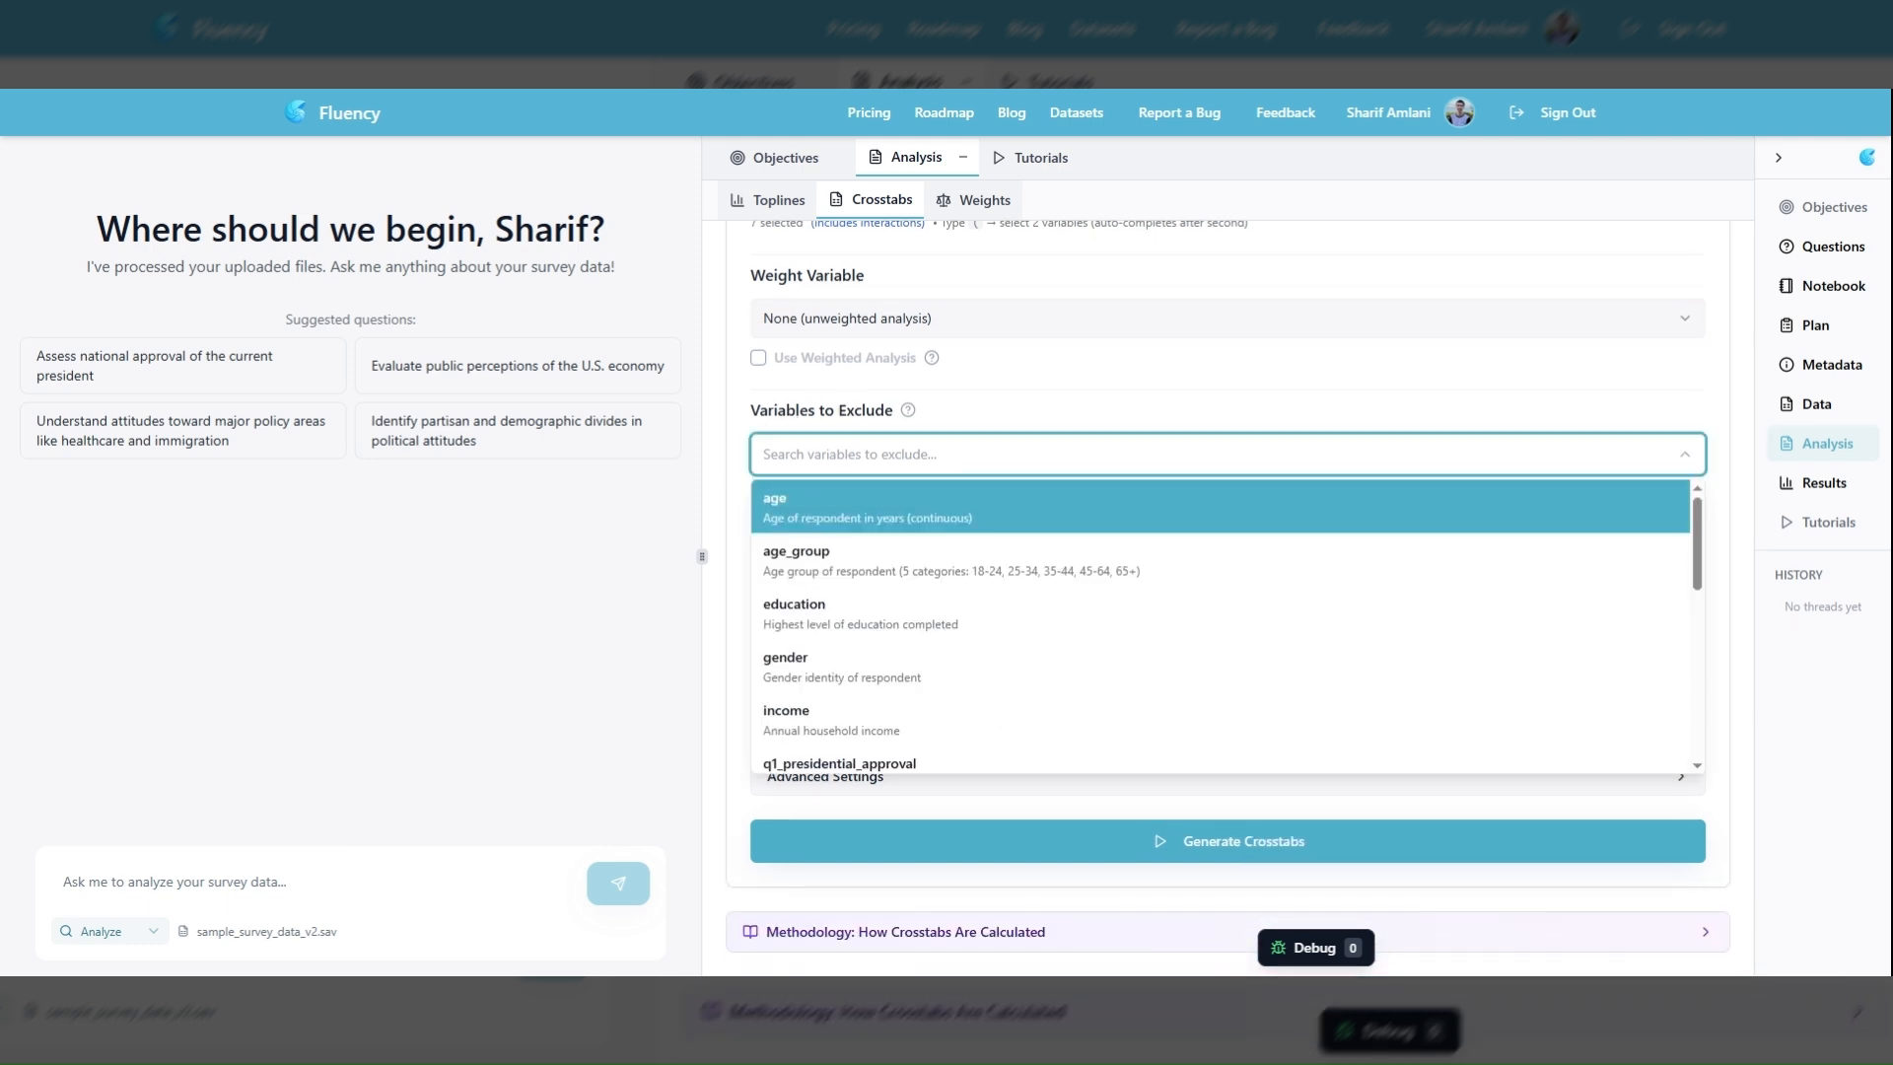
click(856, 518)
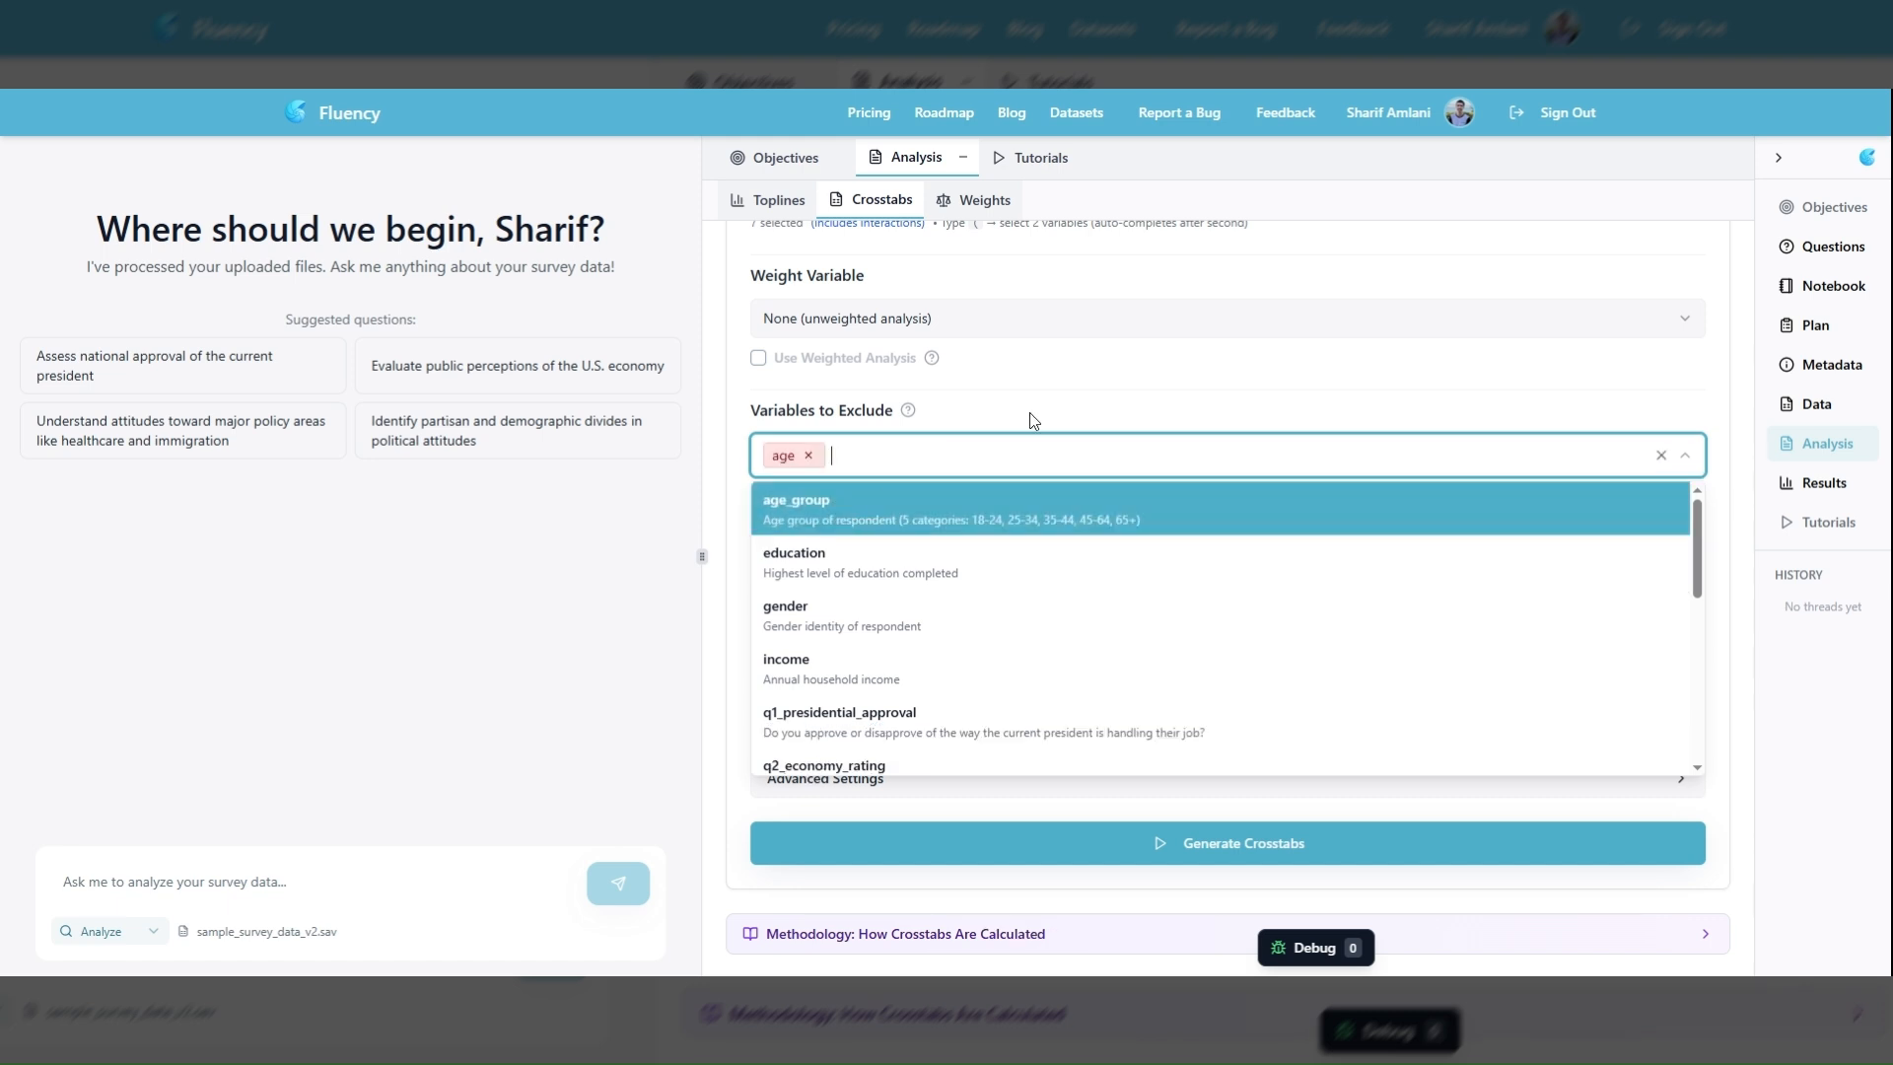
click(1048, 412)
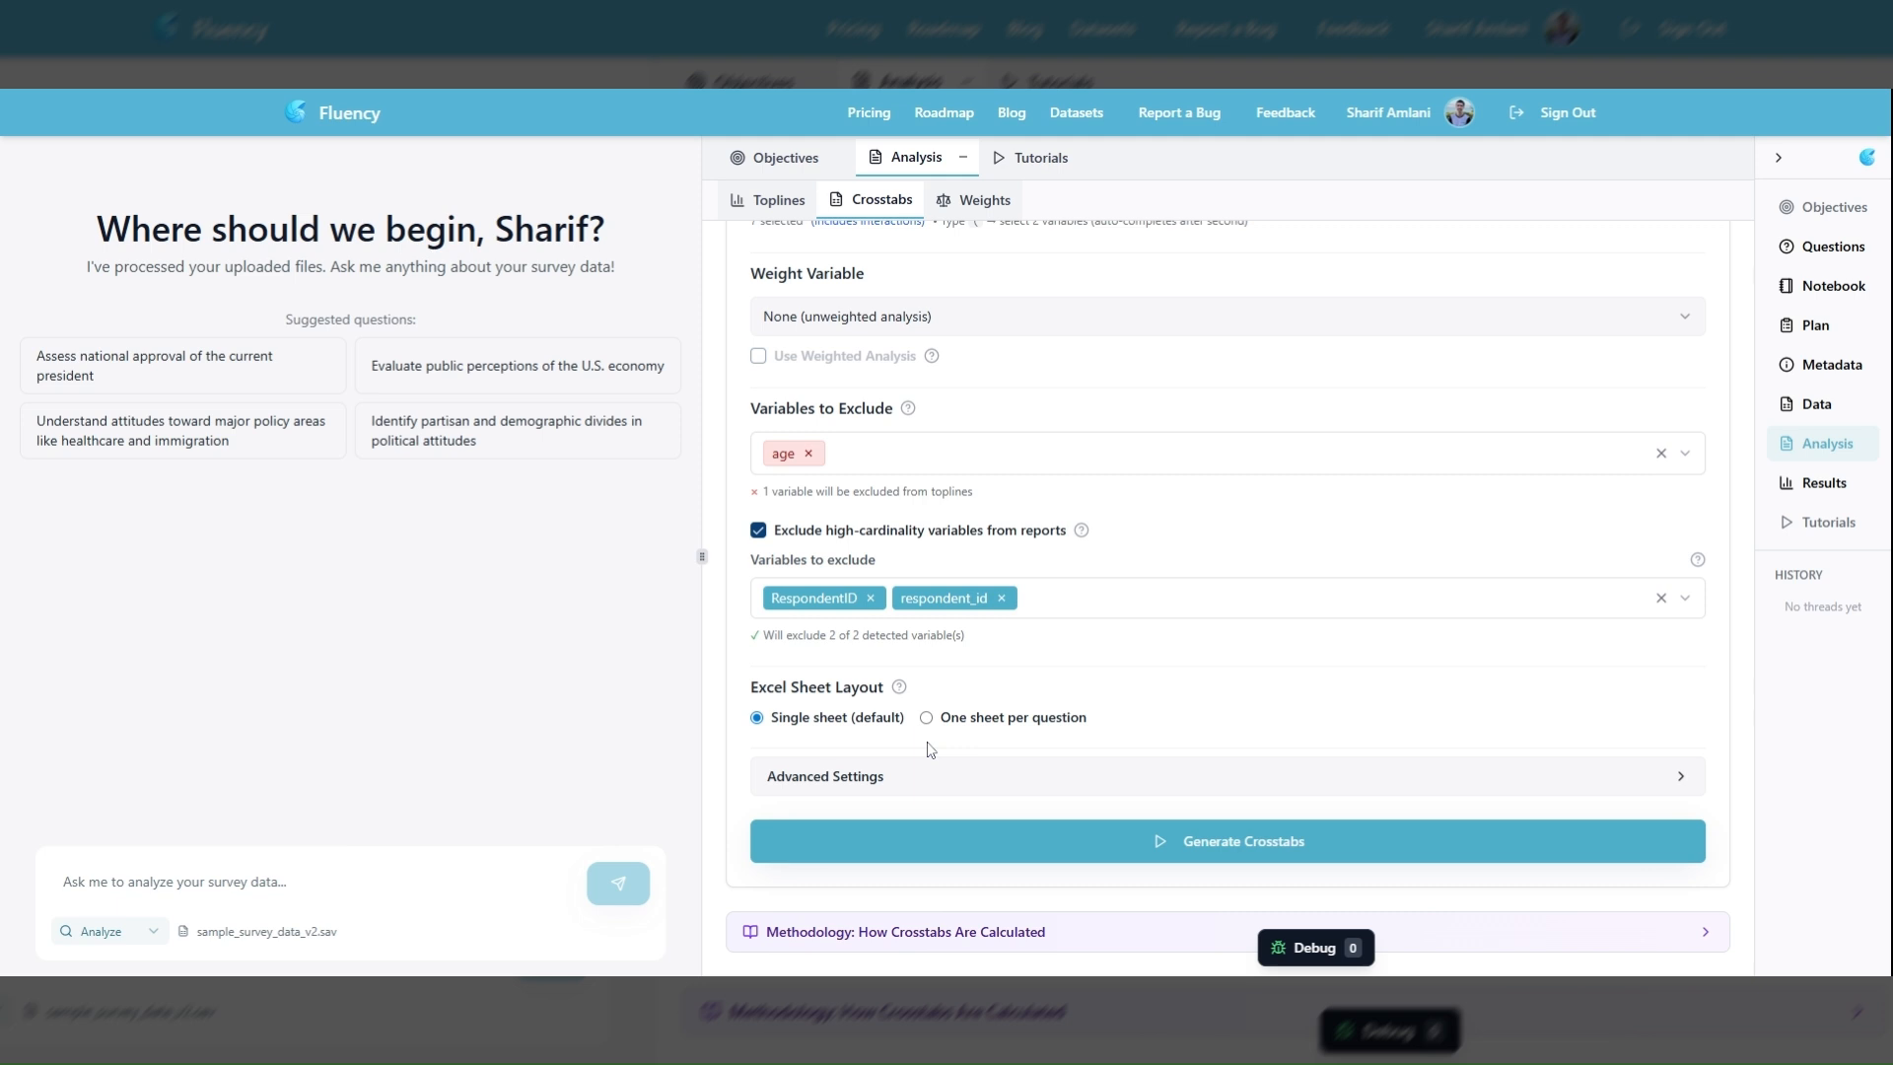
Review the crosstabs configuration and generate the crosstabs
scroll(922, 690, up, 3)
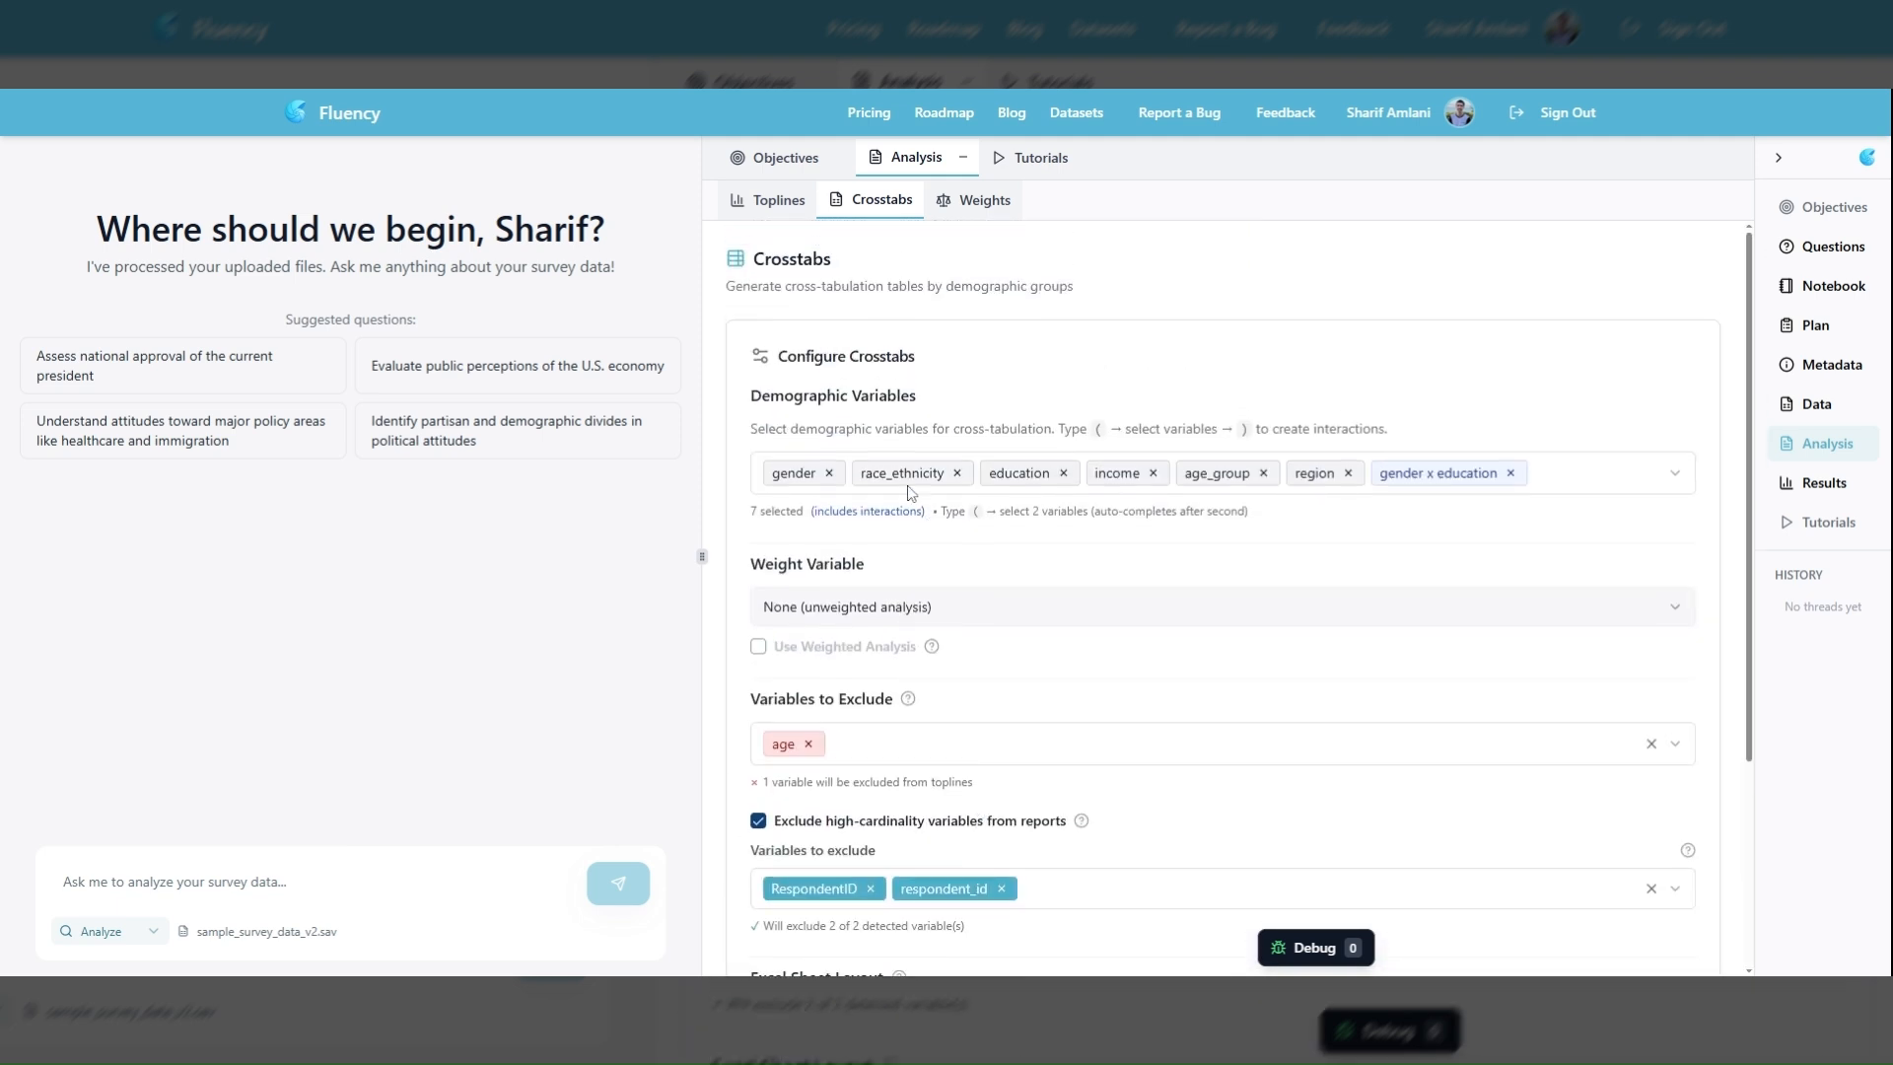
scroll(1020, 695, down, 3)
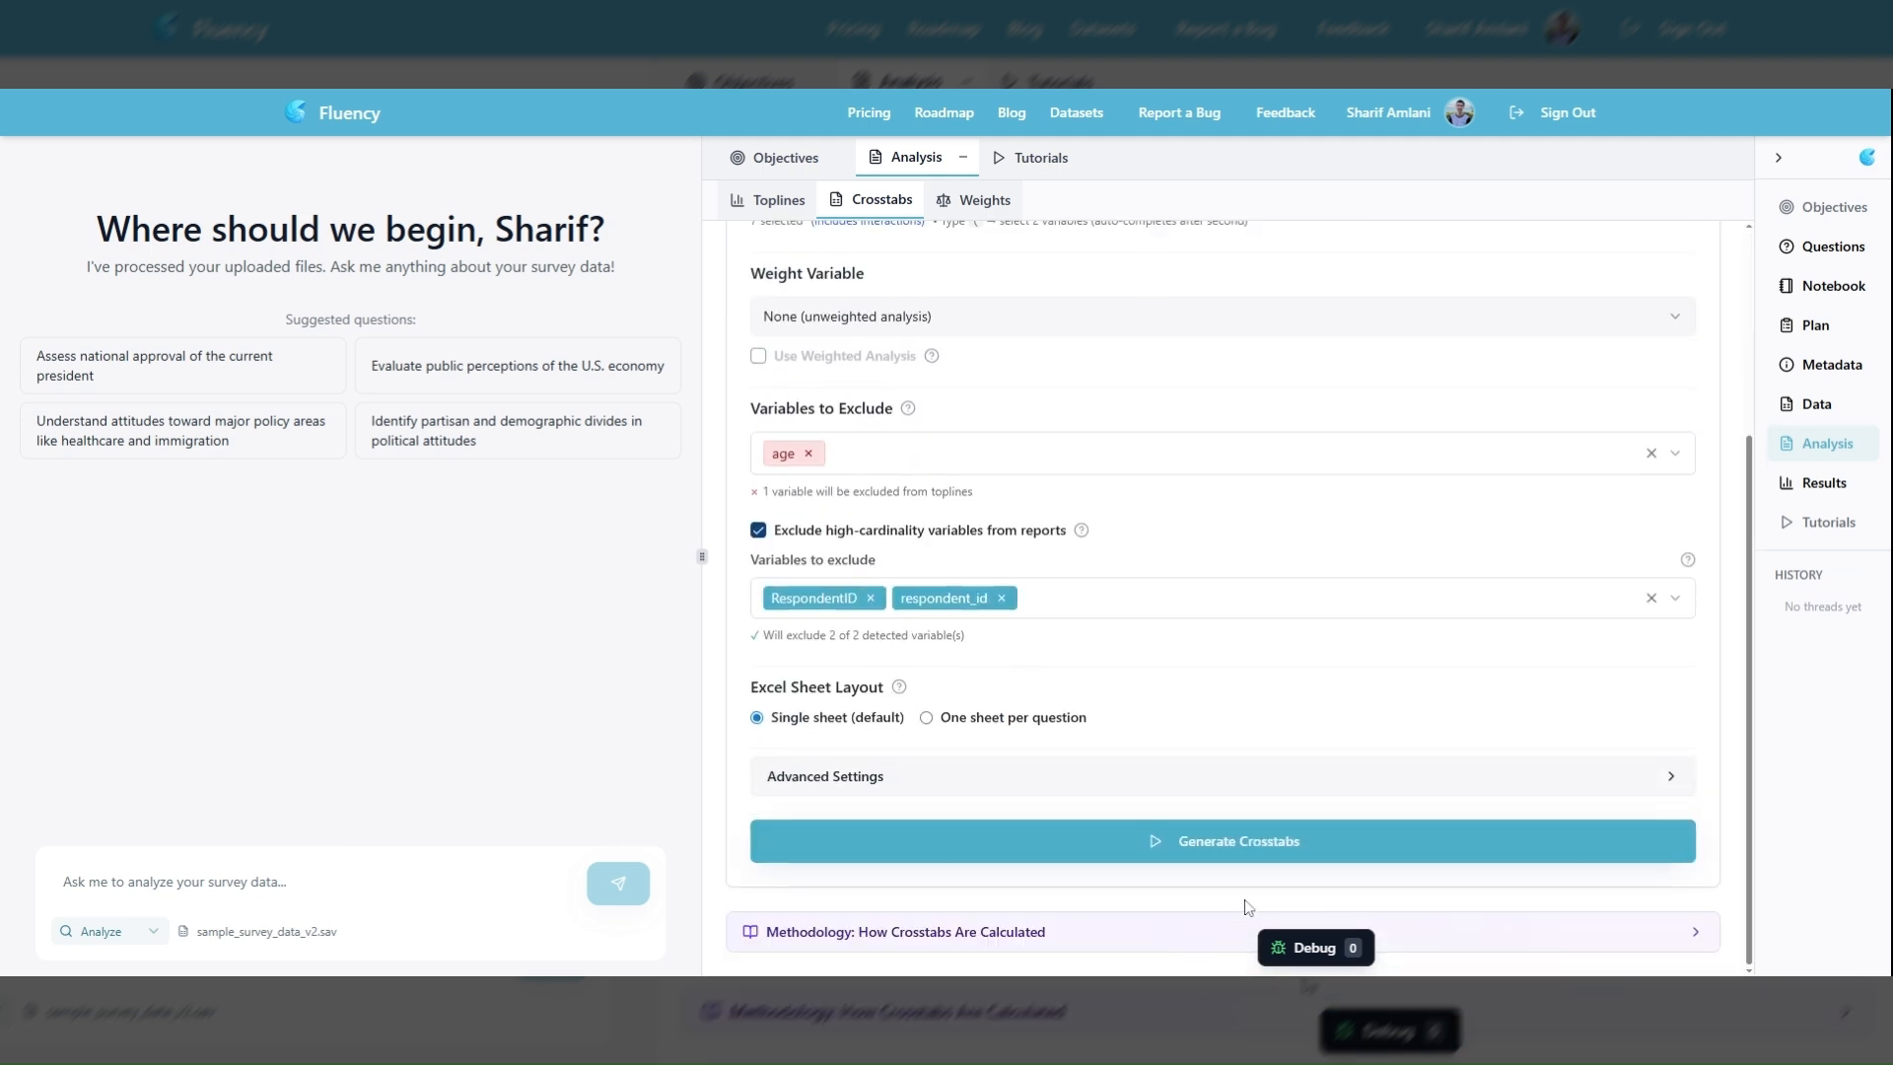
click(1192, 850)
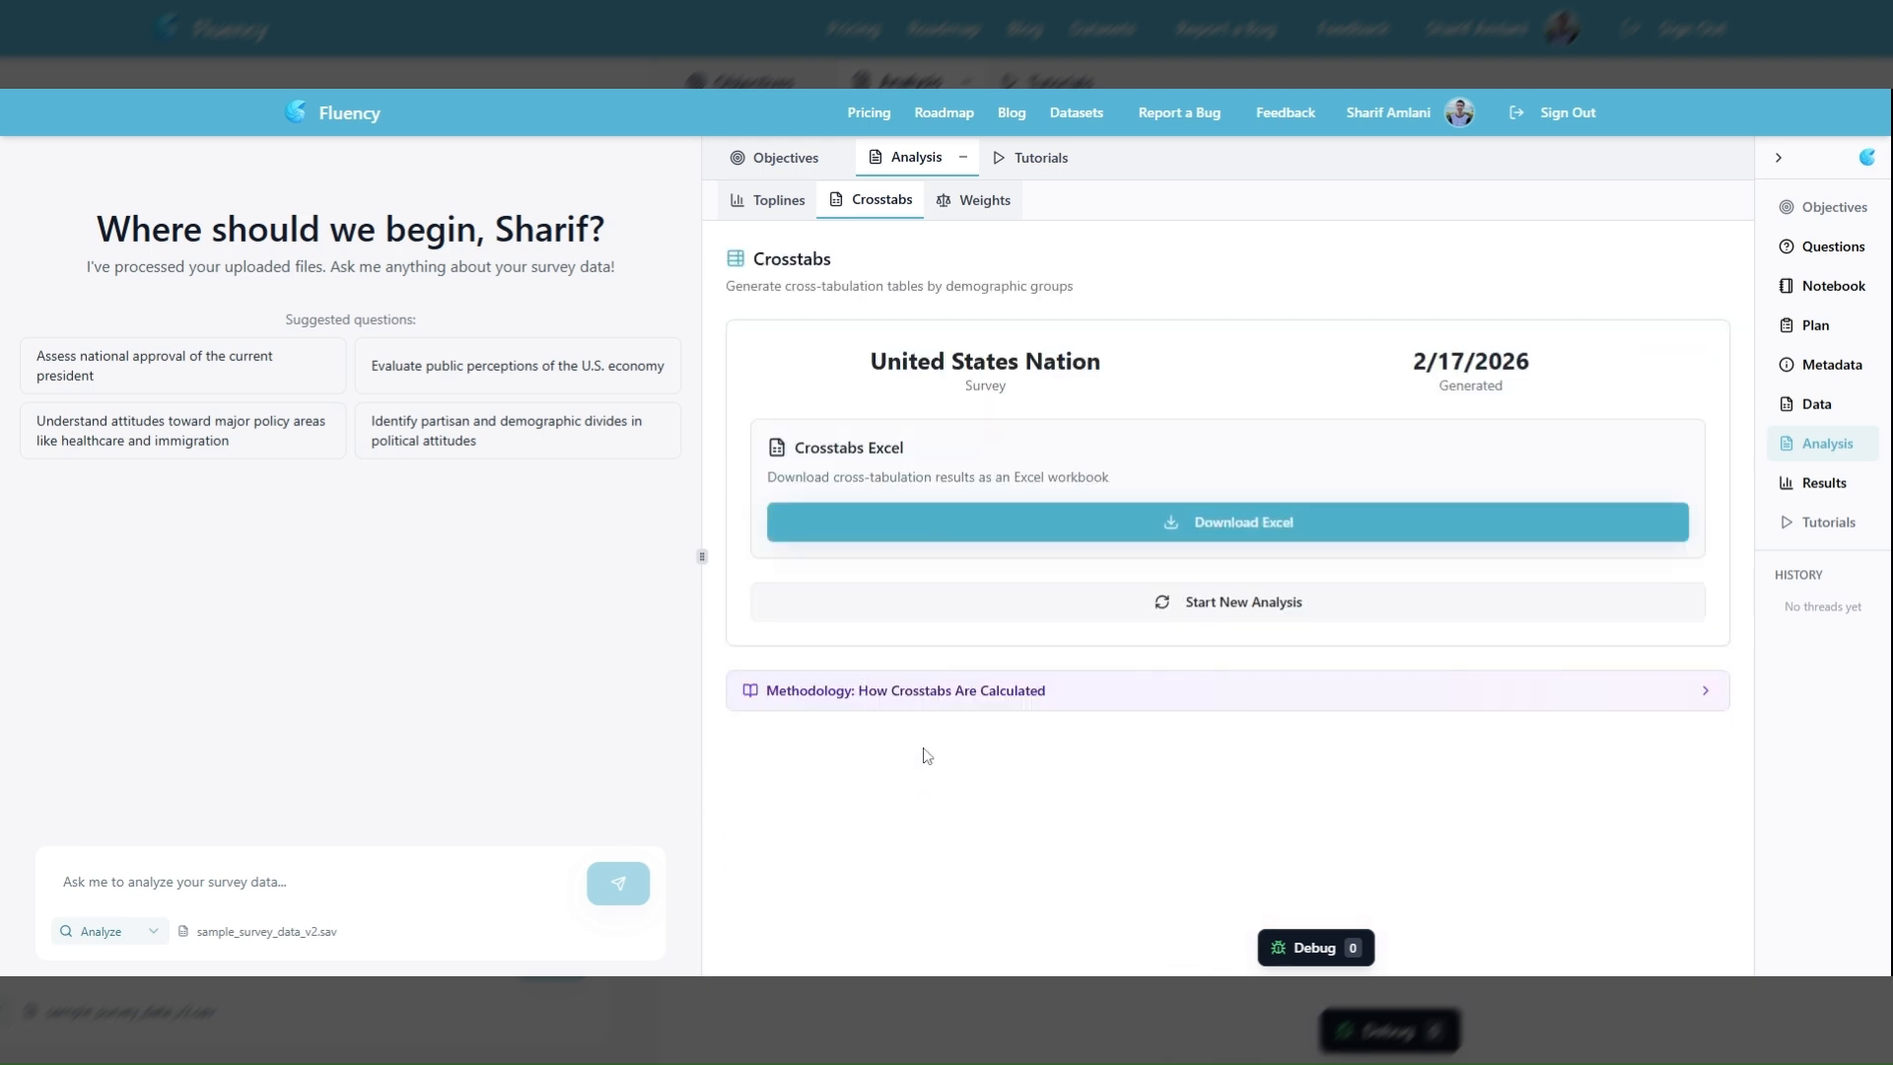
Expand the methodology explanation of how crosstabs are calculated and read through it
click(1495, 706)
scroll(1094, 730, down, 4)
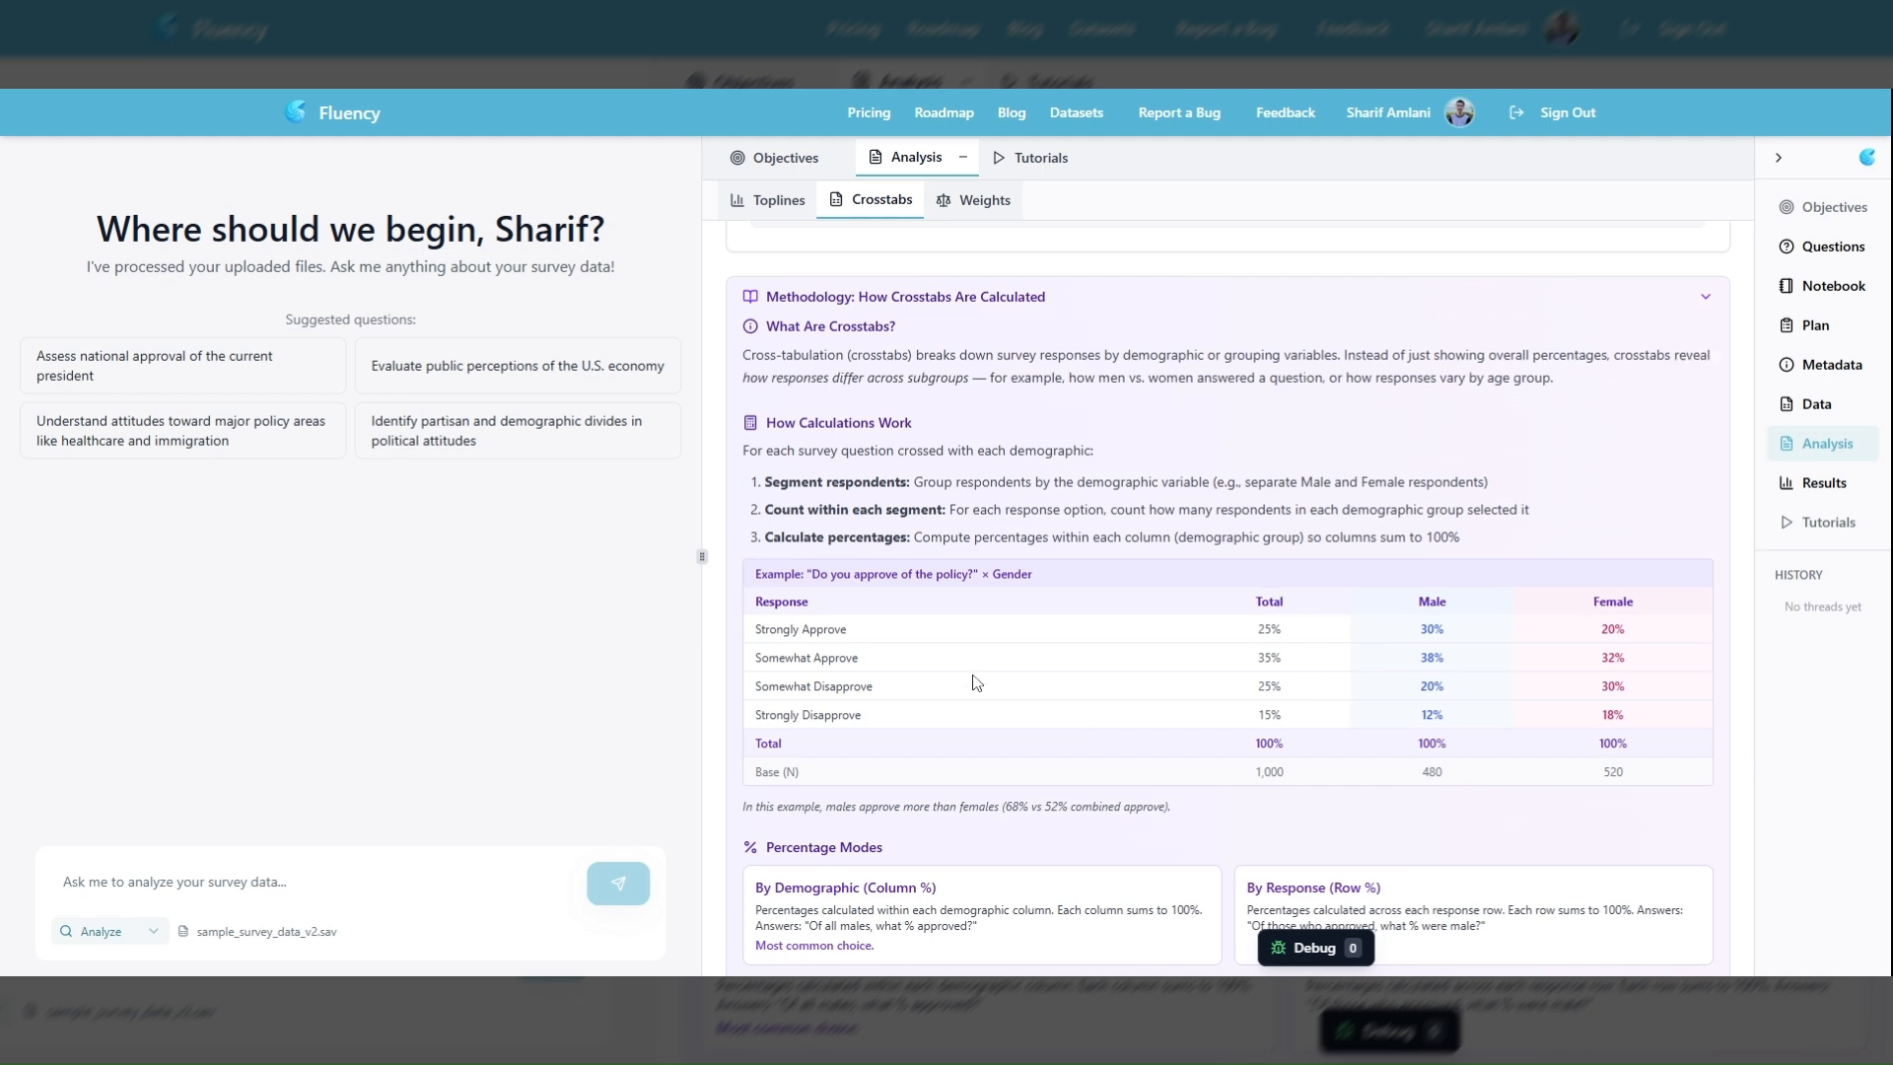
scroll(976, 682, down, 2)
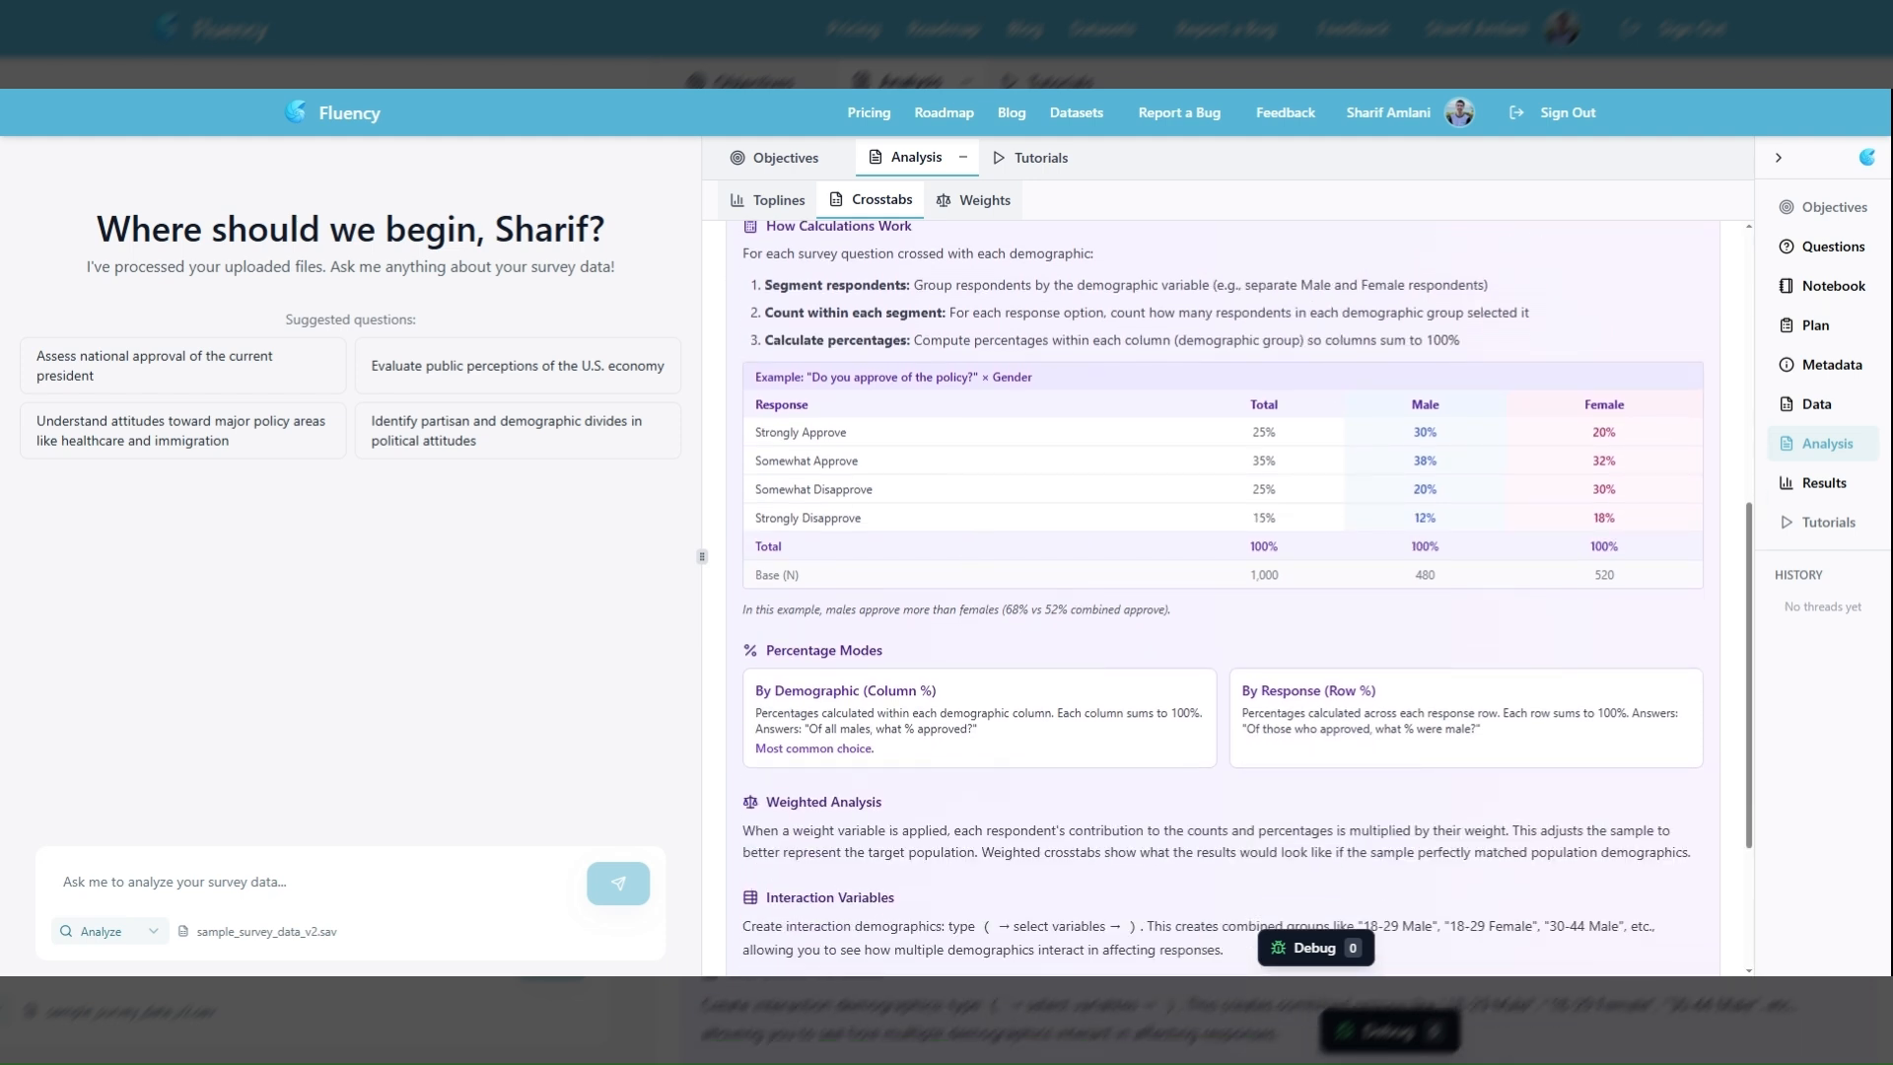
scroll(956, 709, down, 2)
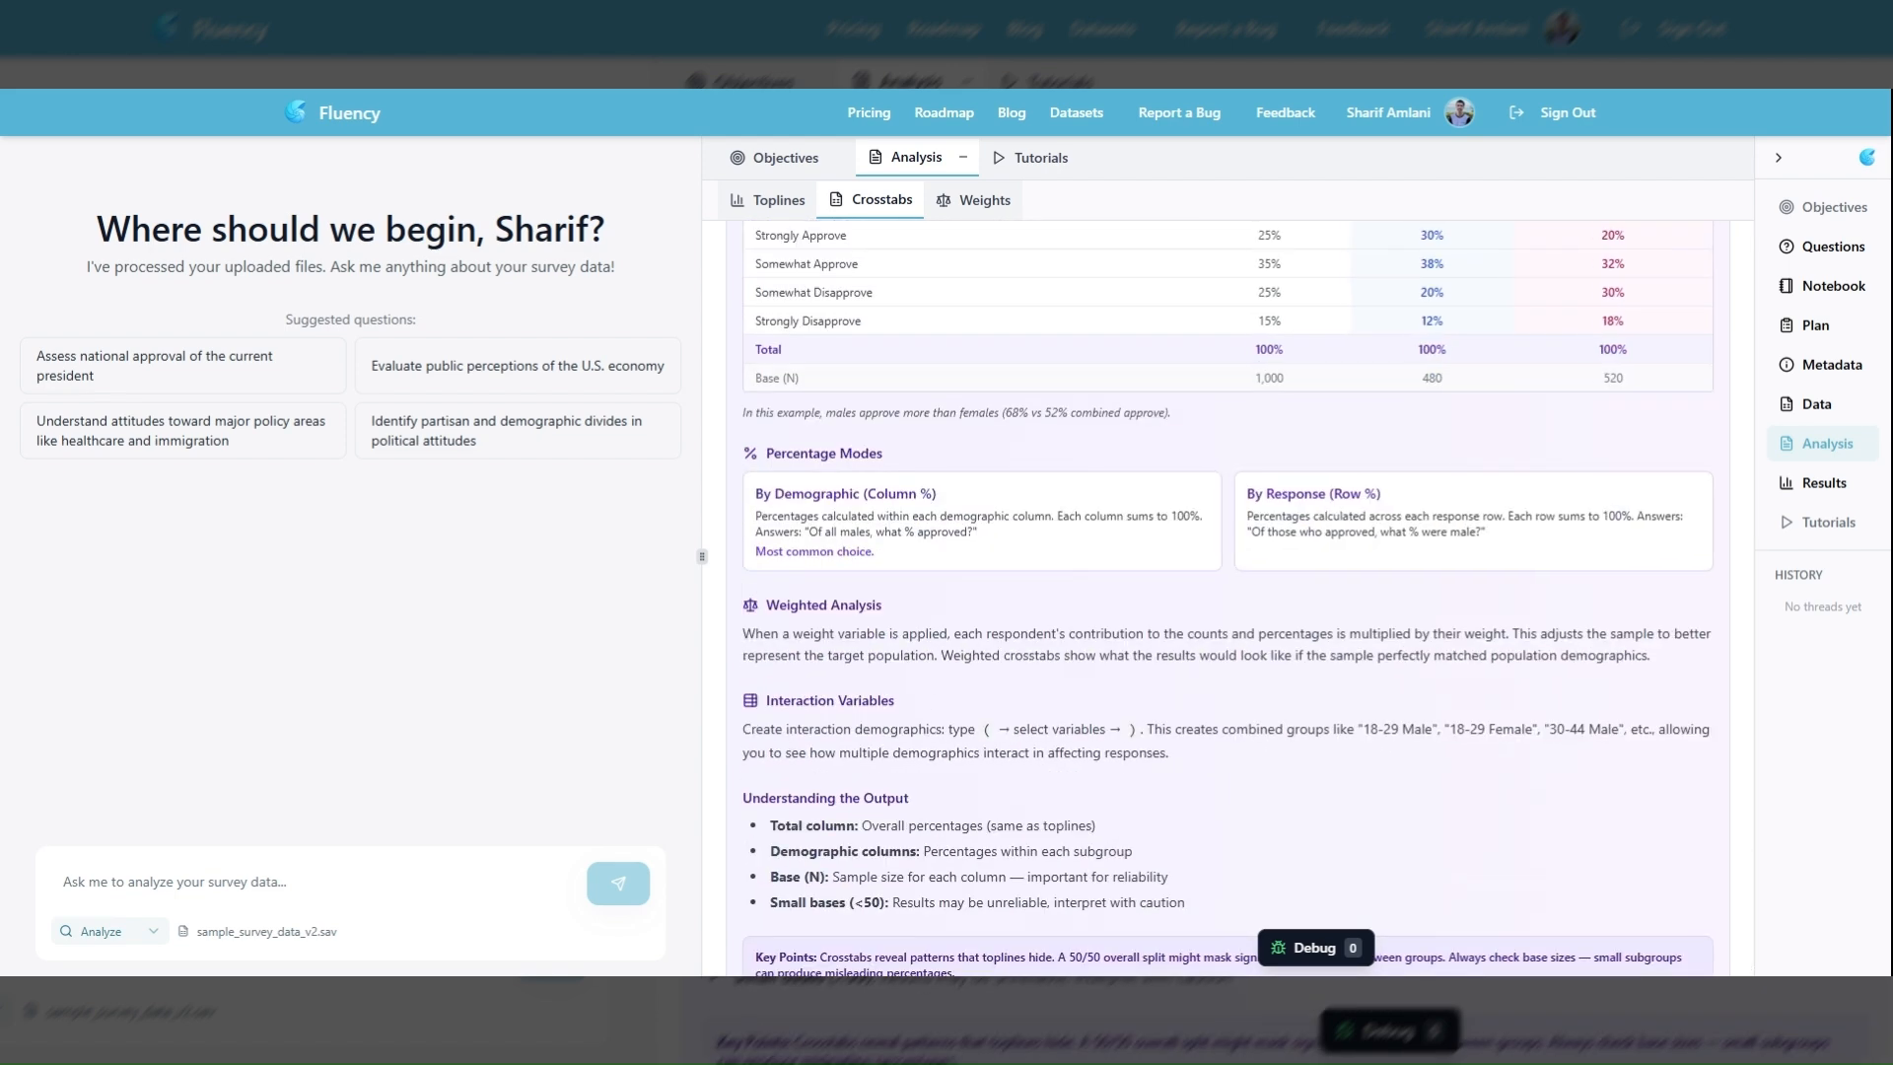
scroll(994, 680, up, 2)
scroll(993, 680, up, 6)
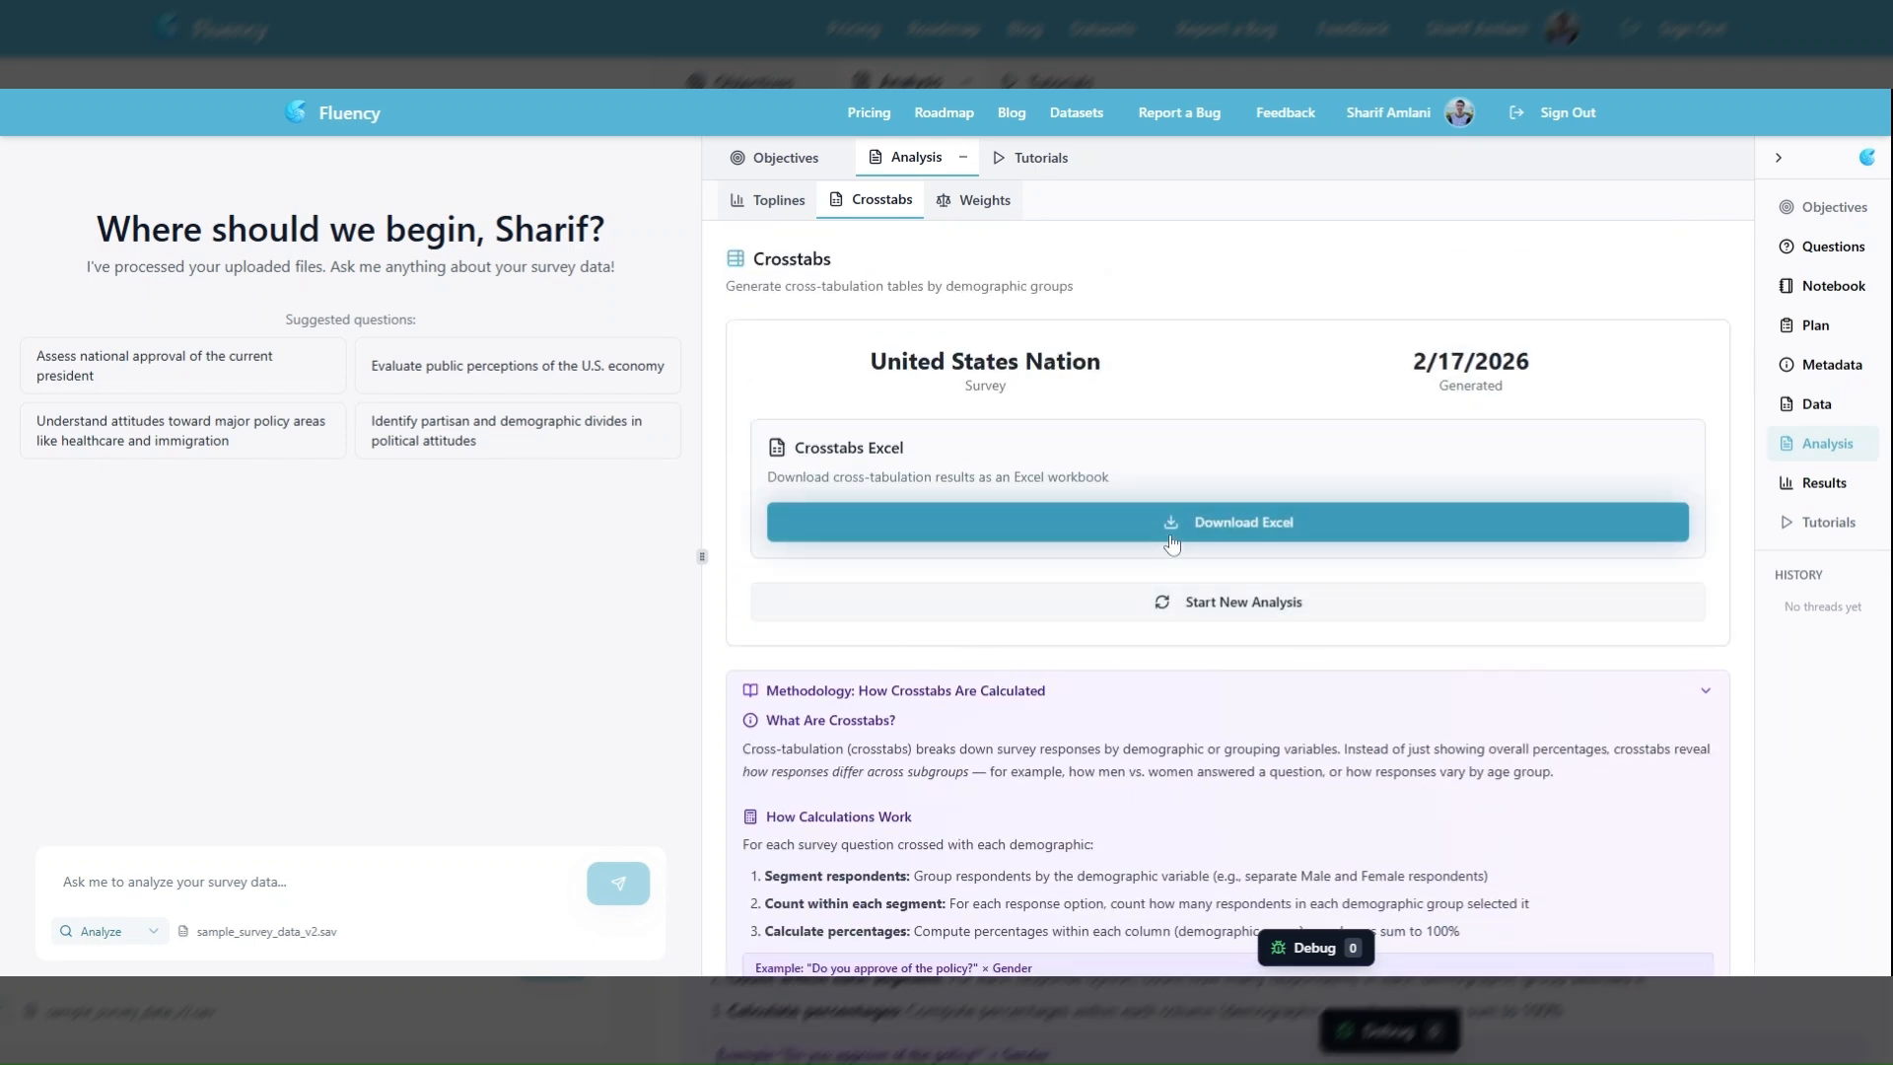
Download the crosstabs workbook and examine the generation details and margin of error on its Survey_Overview sheet in Excel
click(1171, 538)
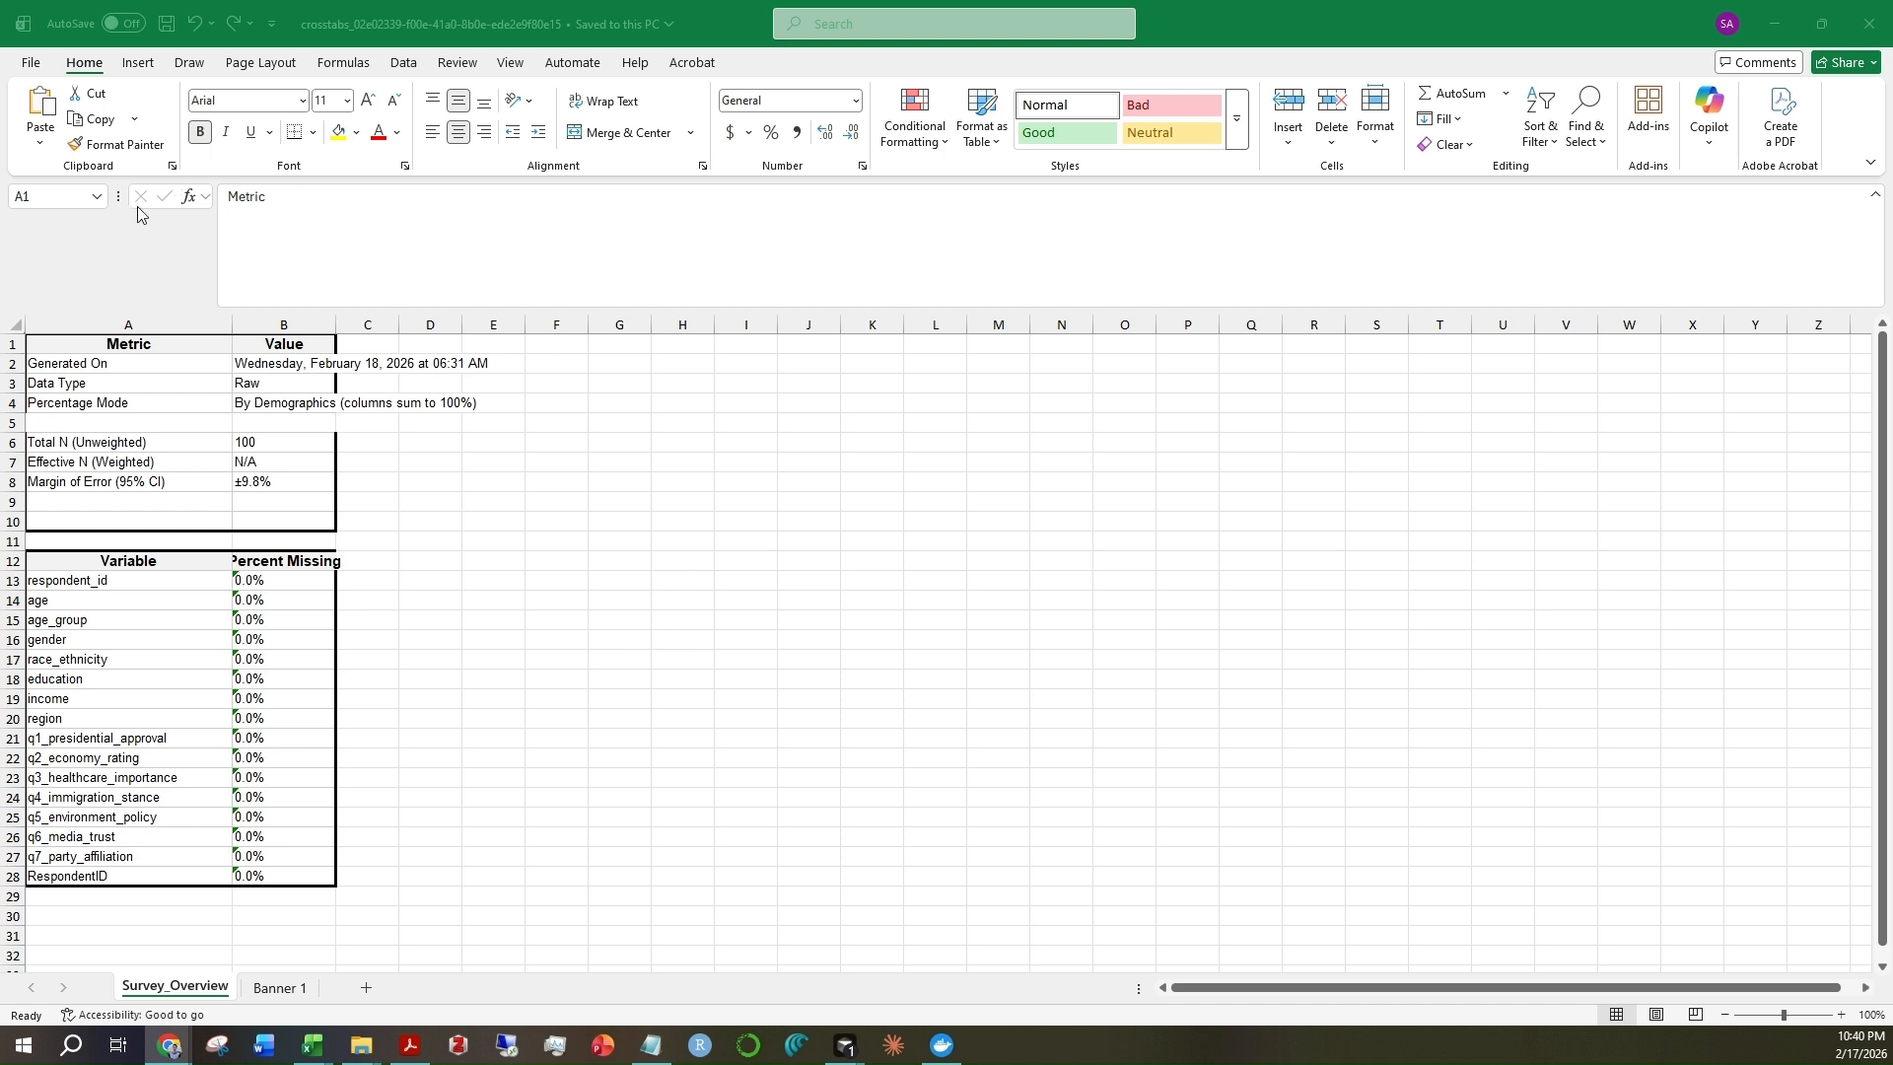
drag(183, 367, 267, 398)
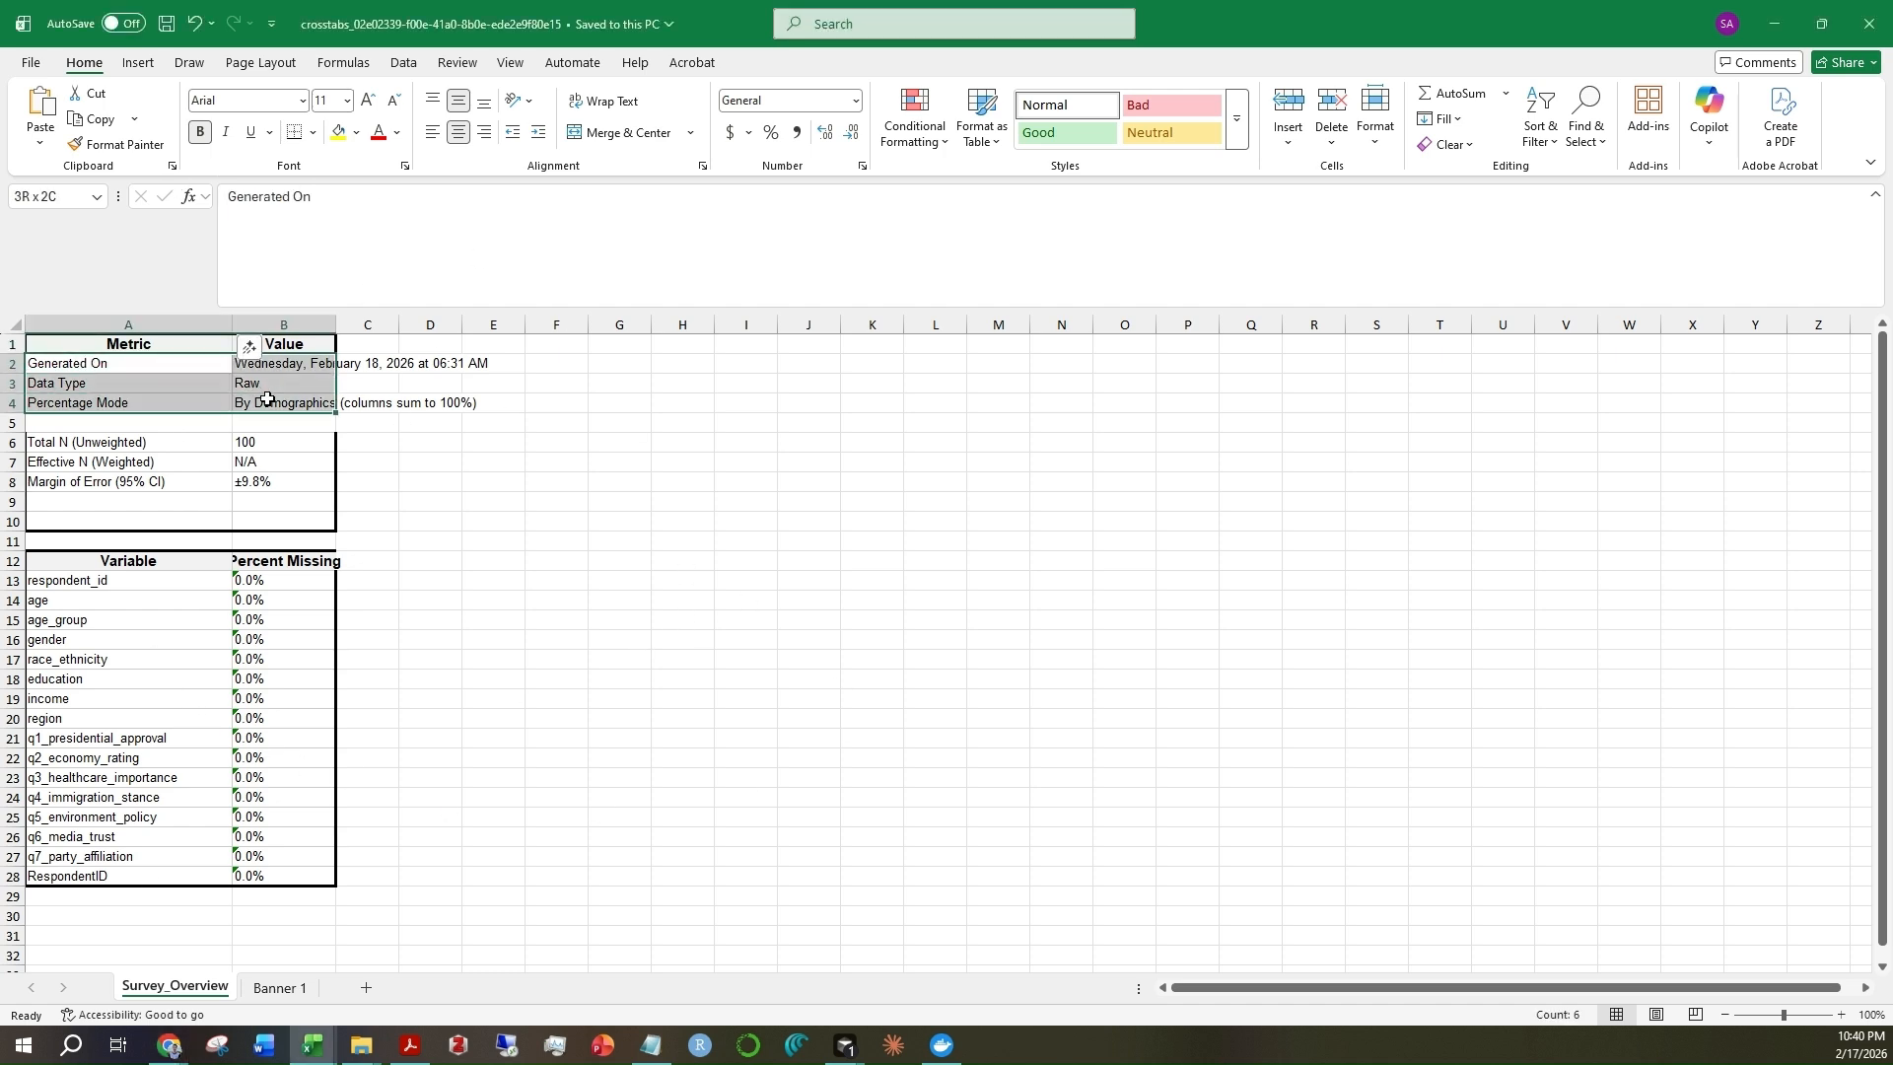
click(409, 442)
shift+click(262, 477)
click(178, 486)
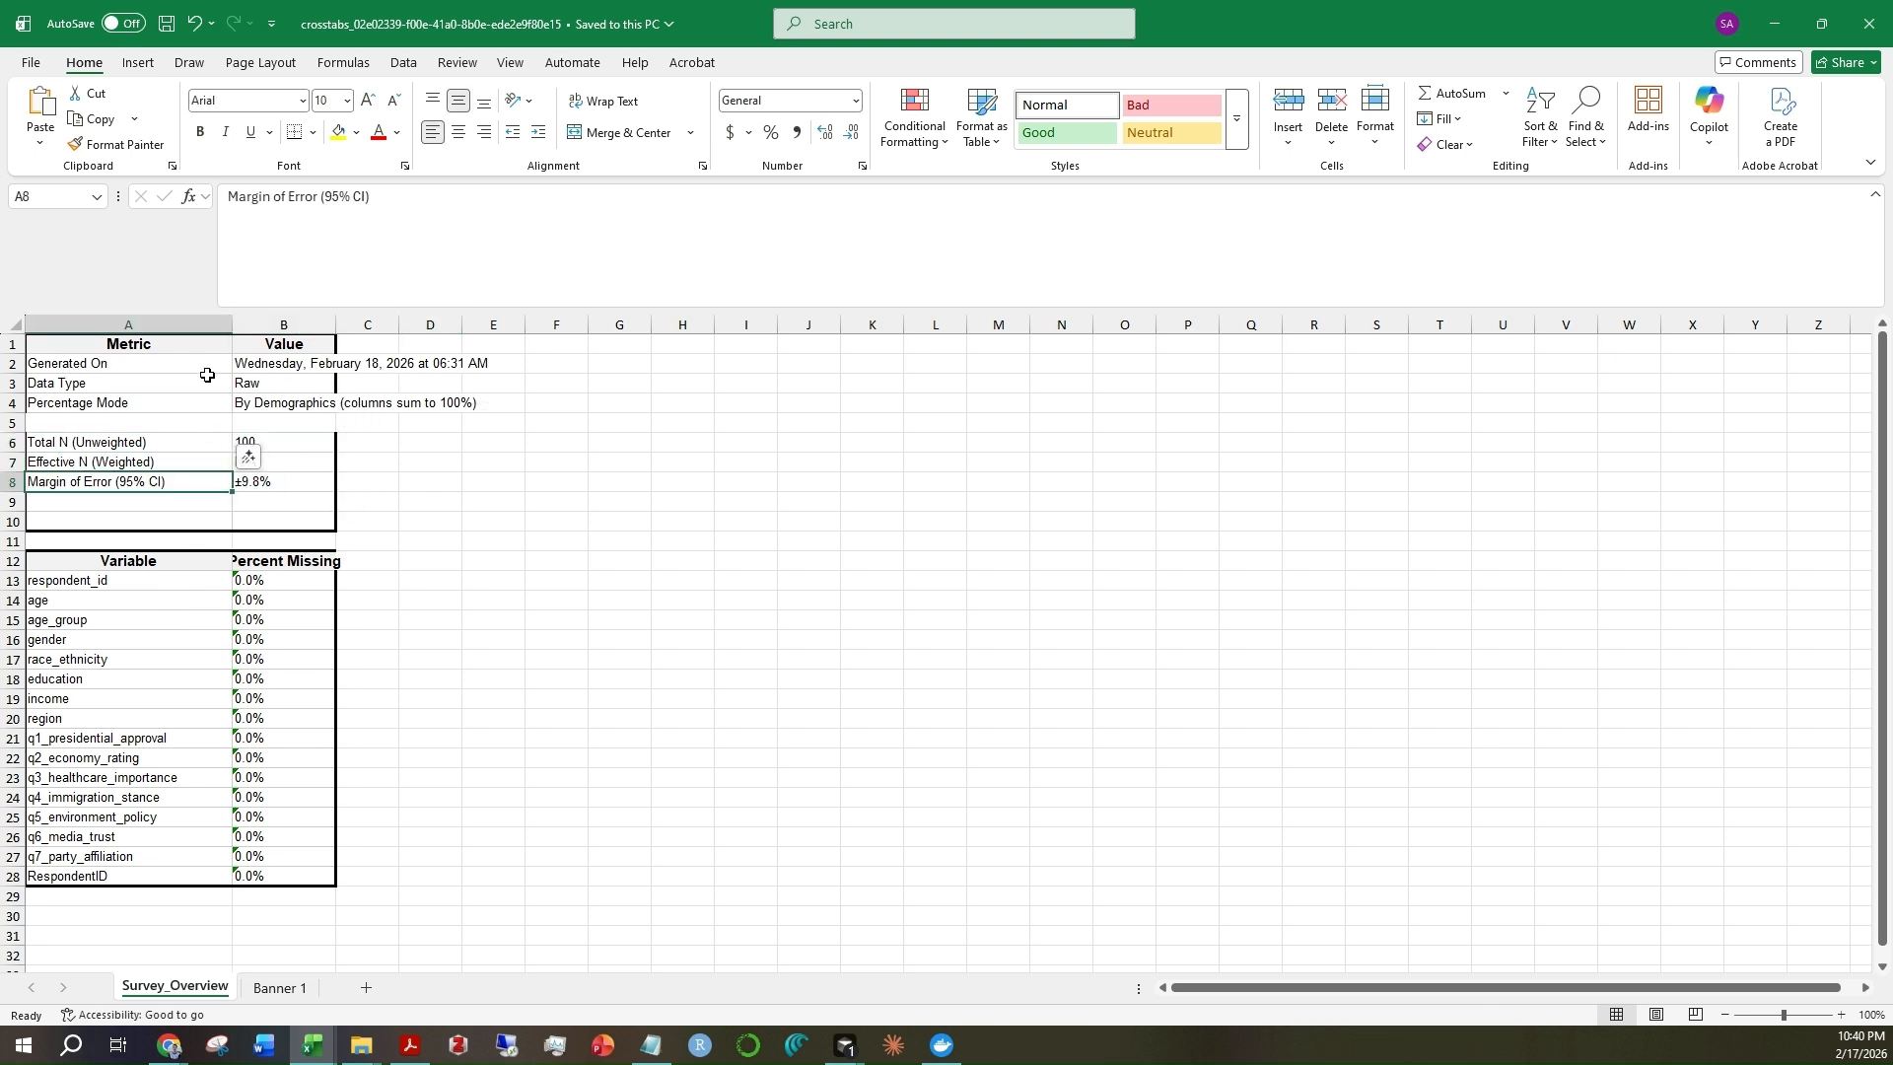
Narrow column A and fit column B to its contents, checking the Percent Missing values for all variables
drag(228, 325, 184, 325)
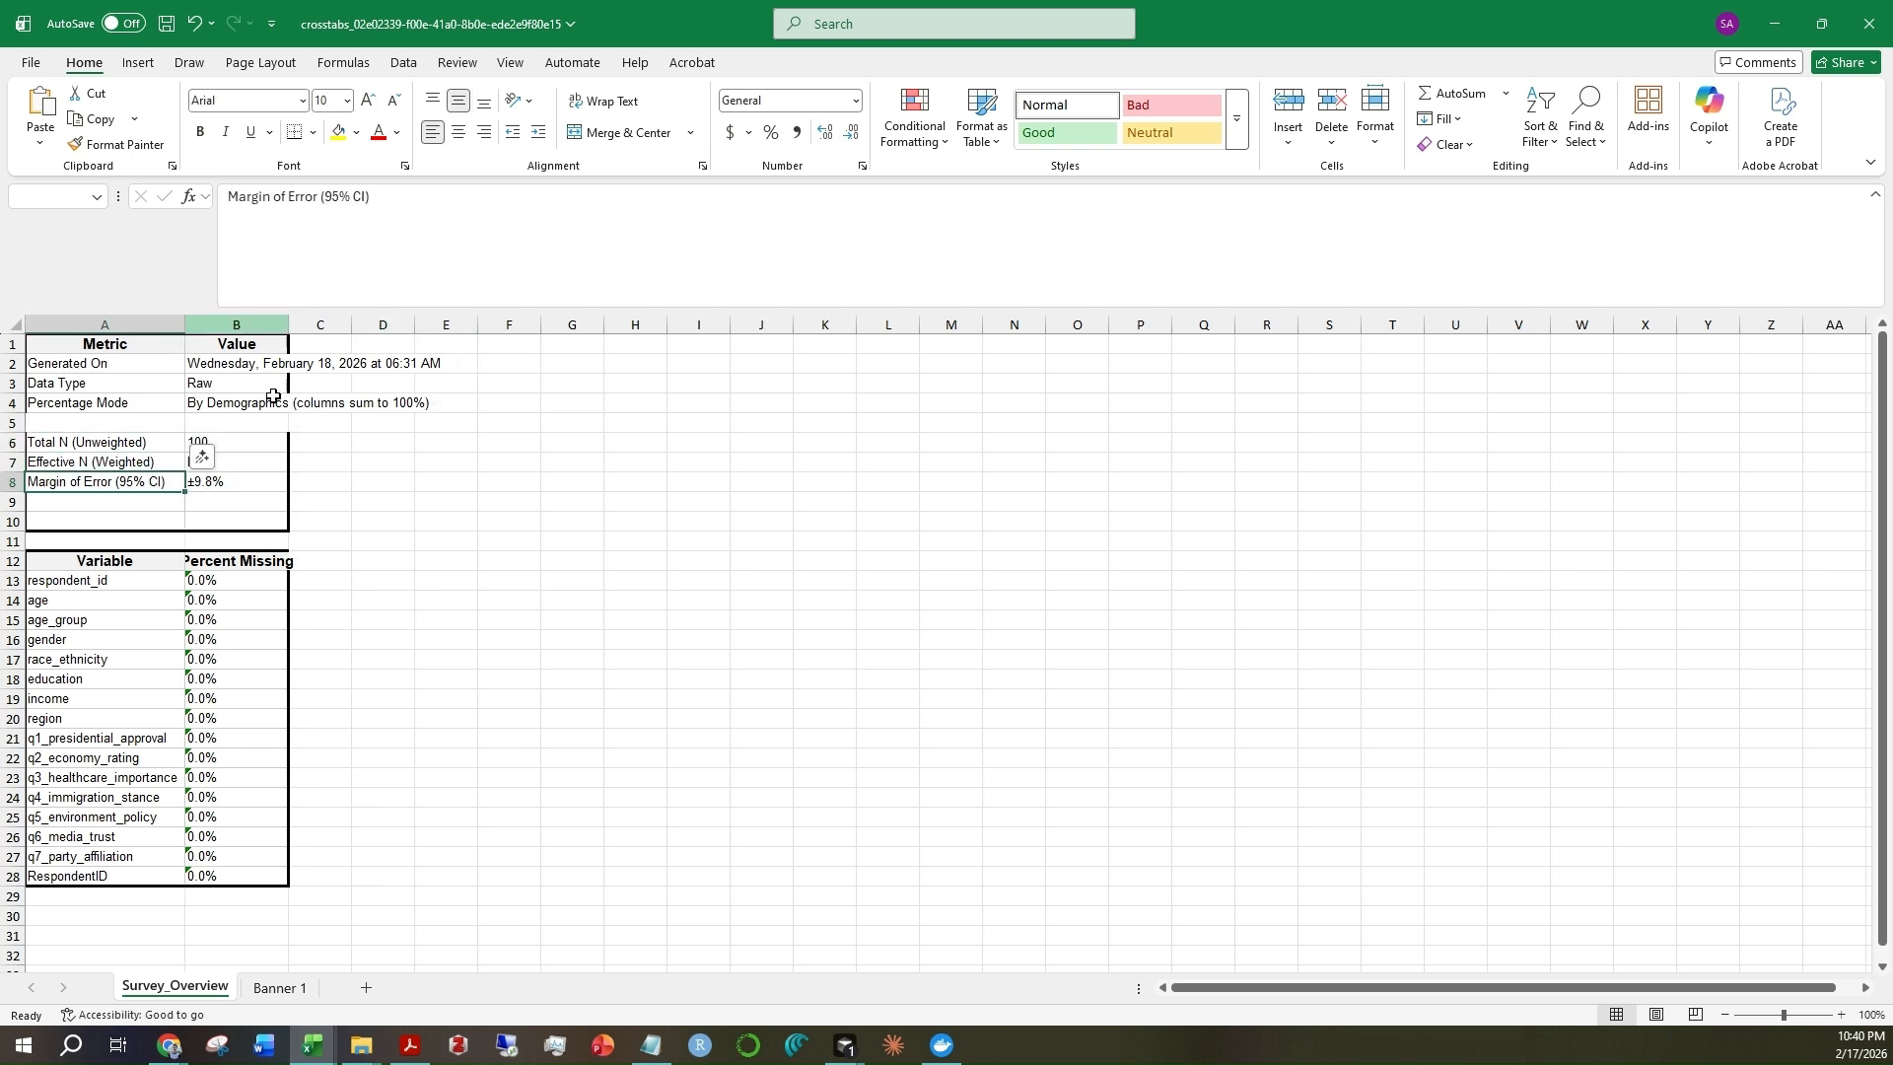
double_click(286, 319)
drag(289, 565, 308, 869)
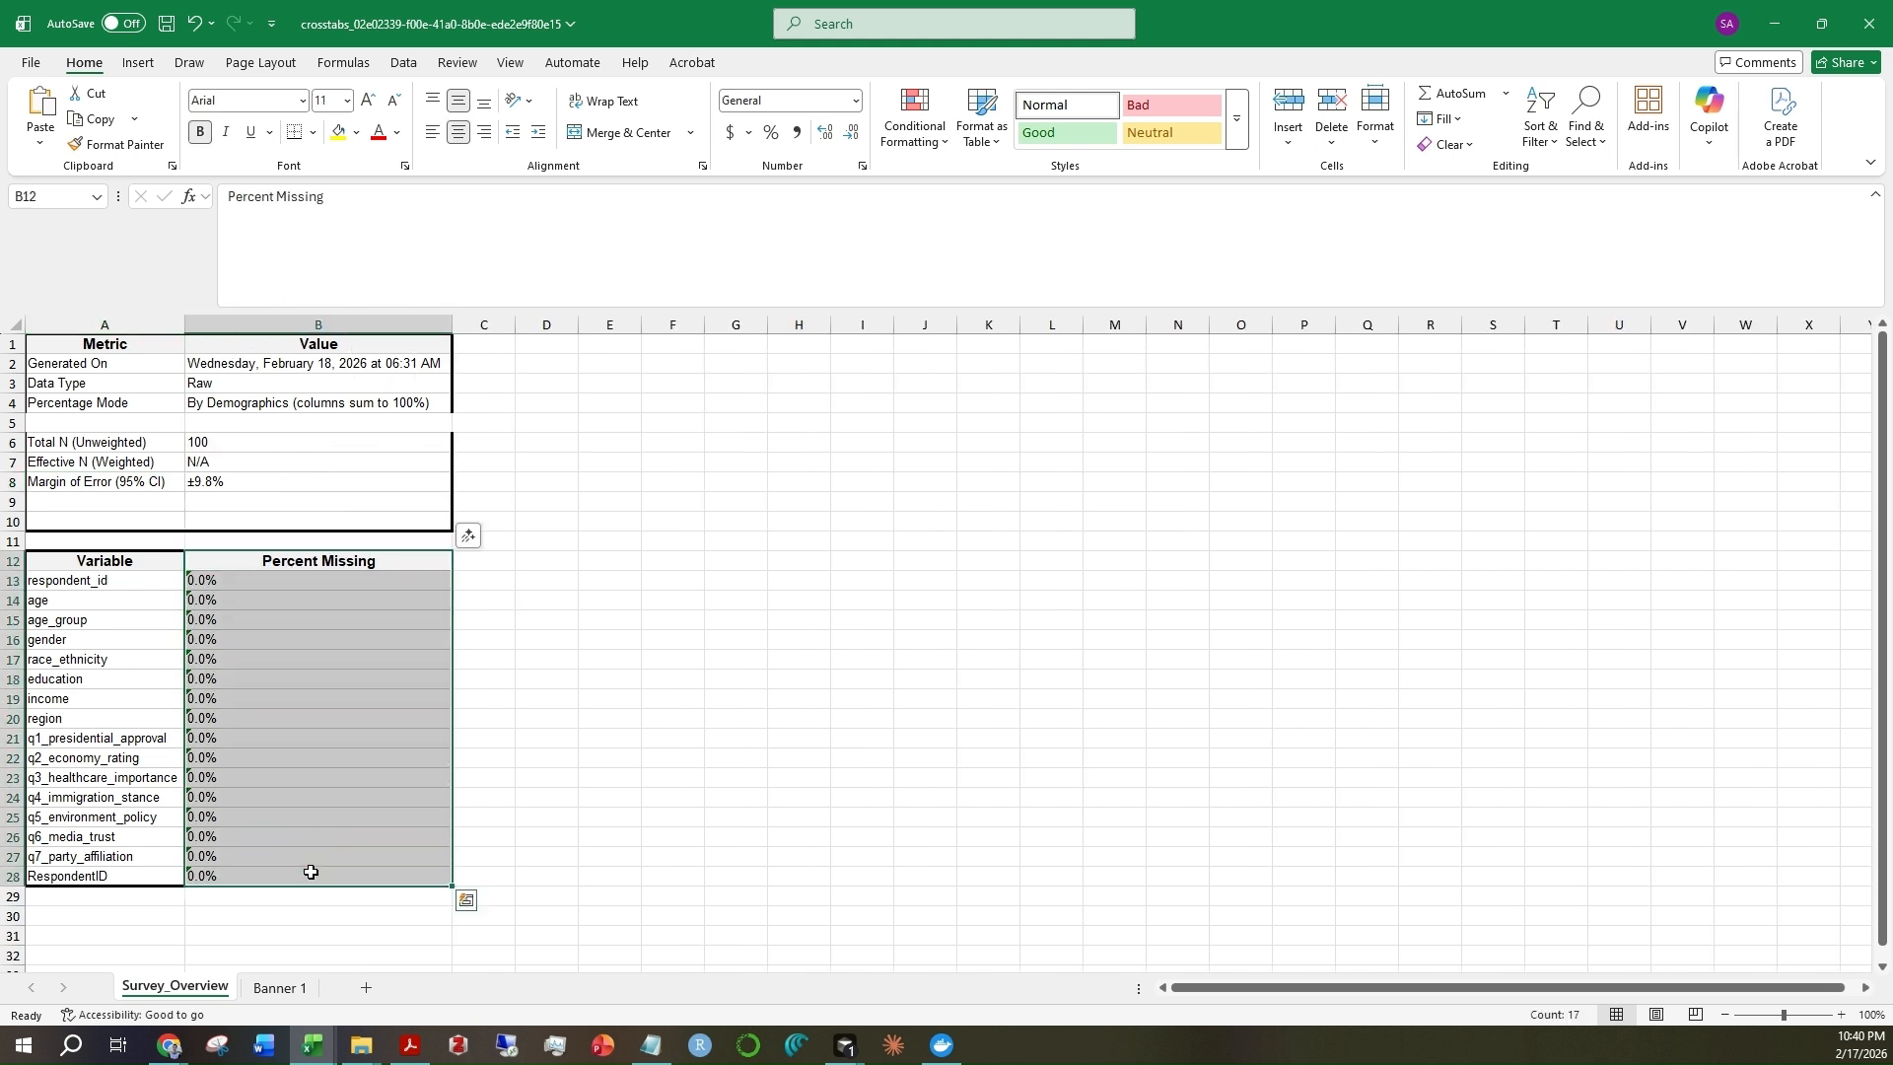
click(235, 919)
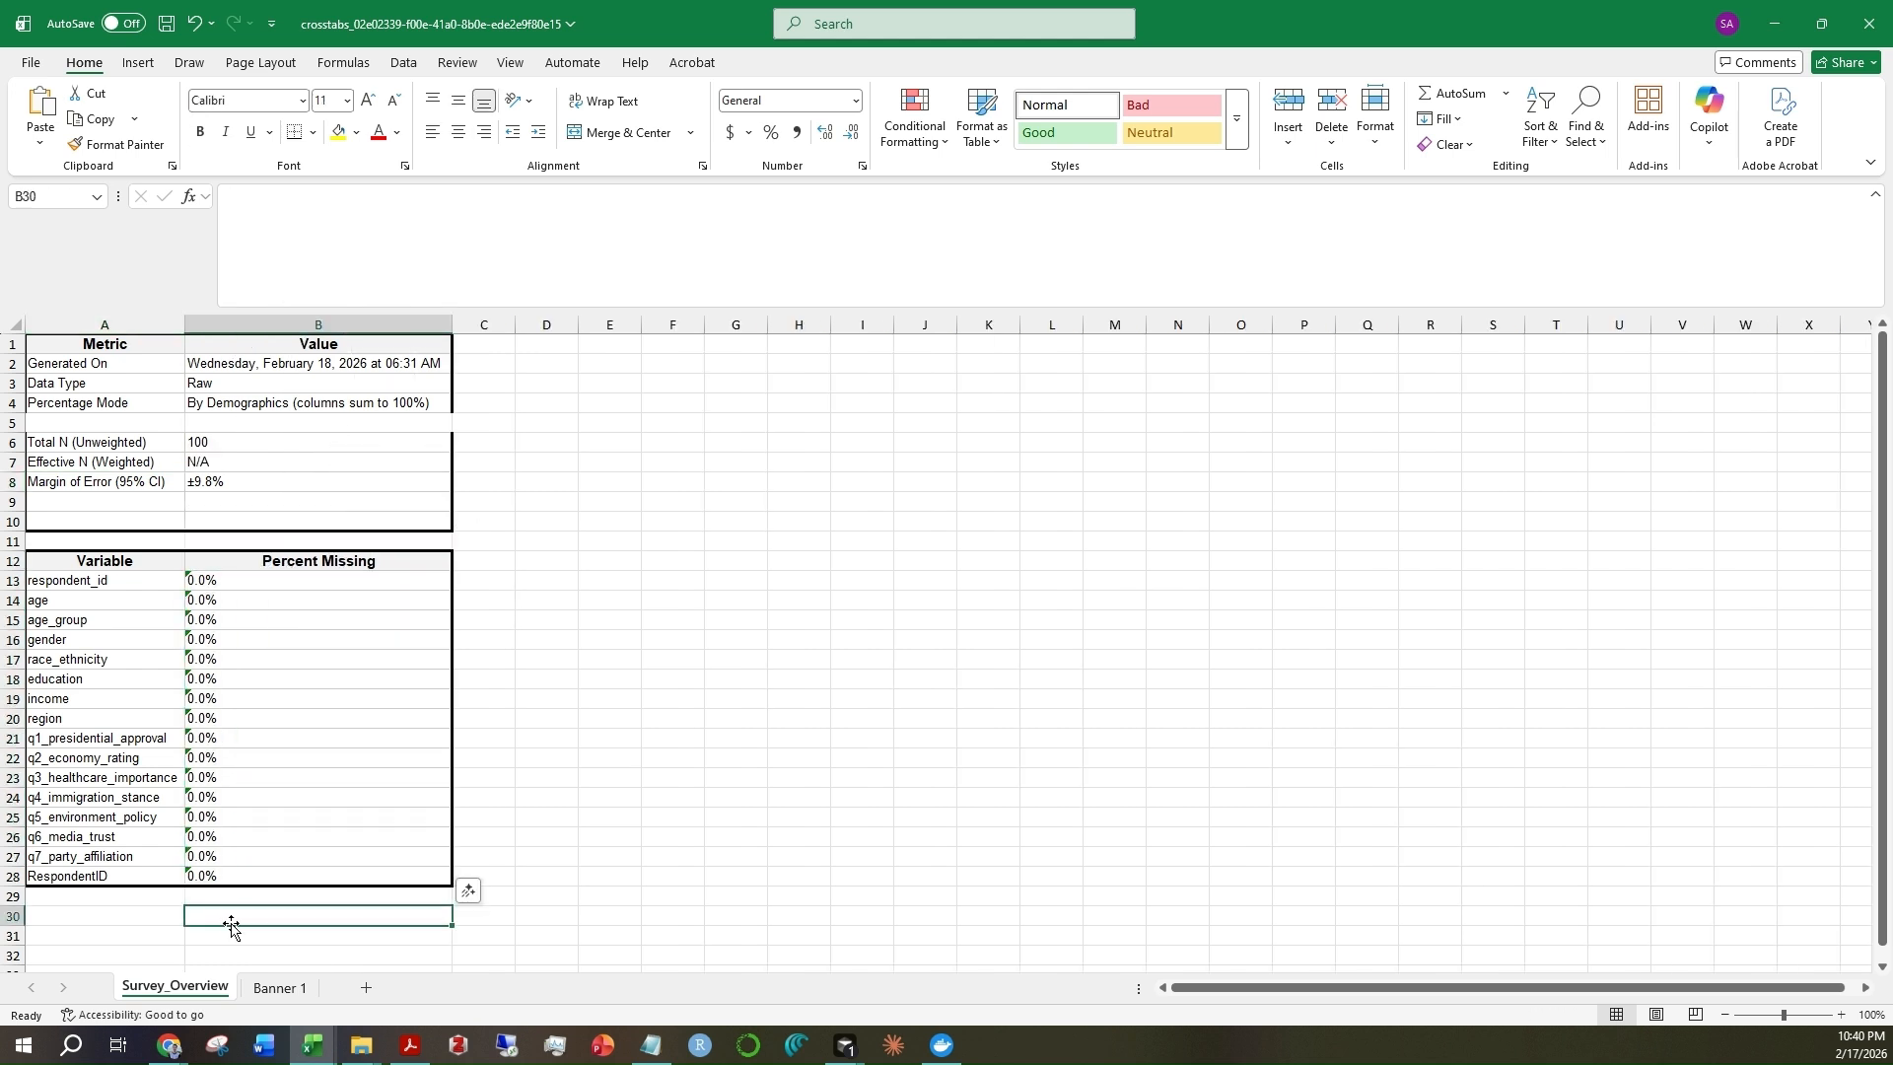
Go to the Banner 1 sheet and examine the variable name and question wording heading the q3_healthcare_importance table
click(269, 990)
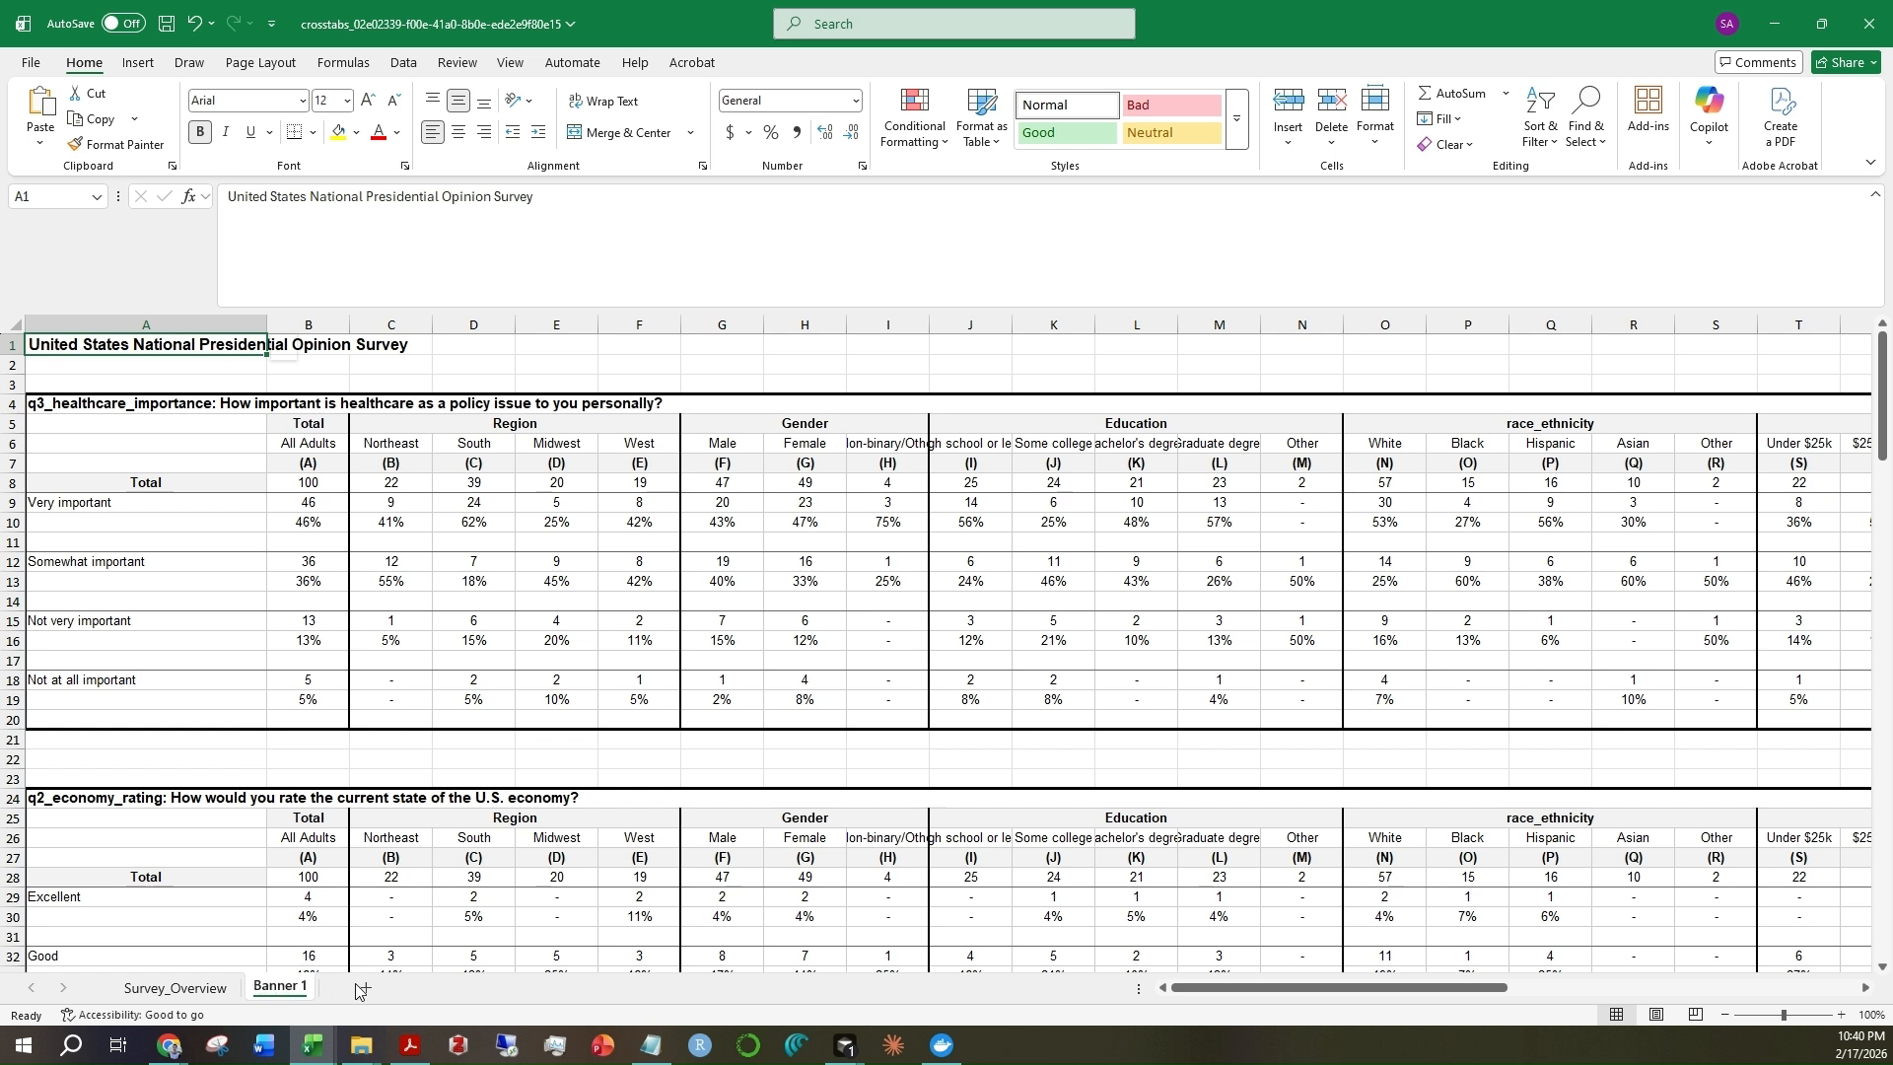
click(35, 402)
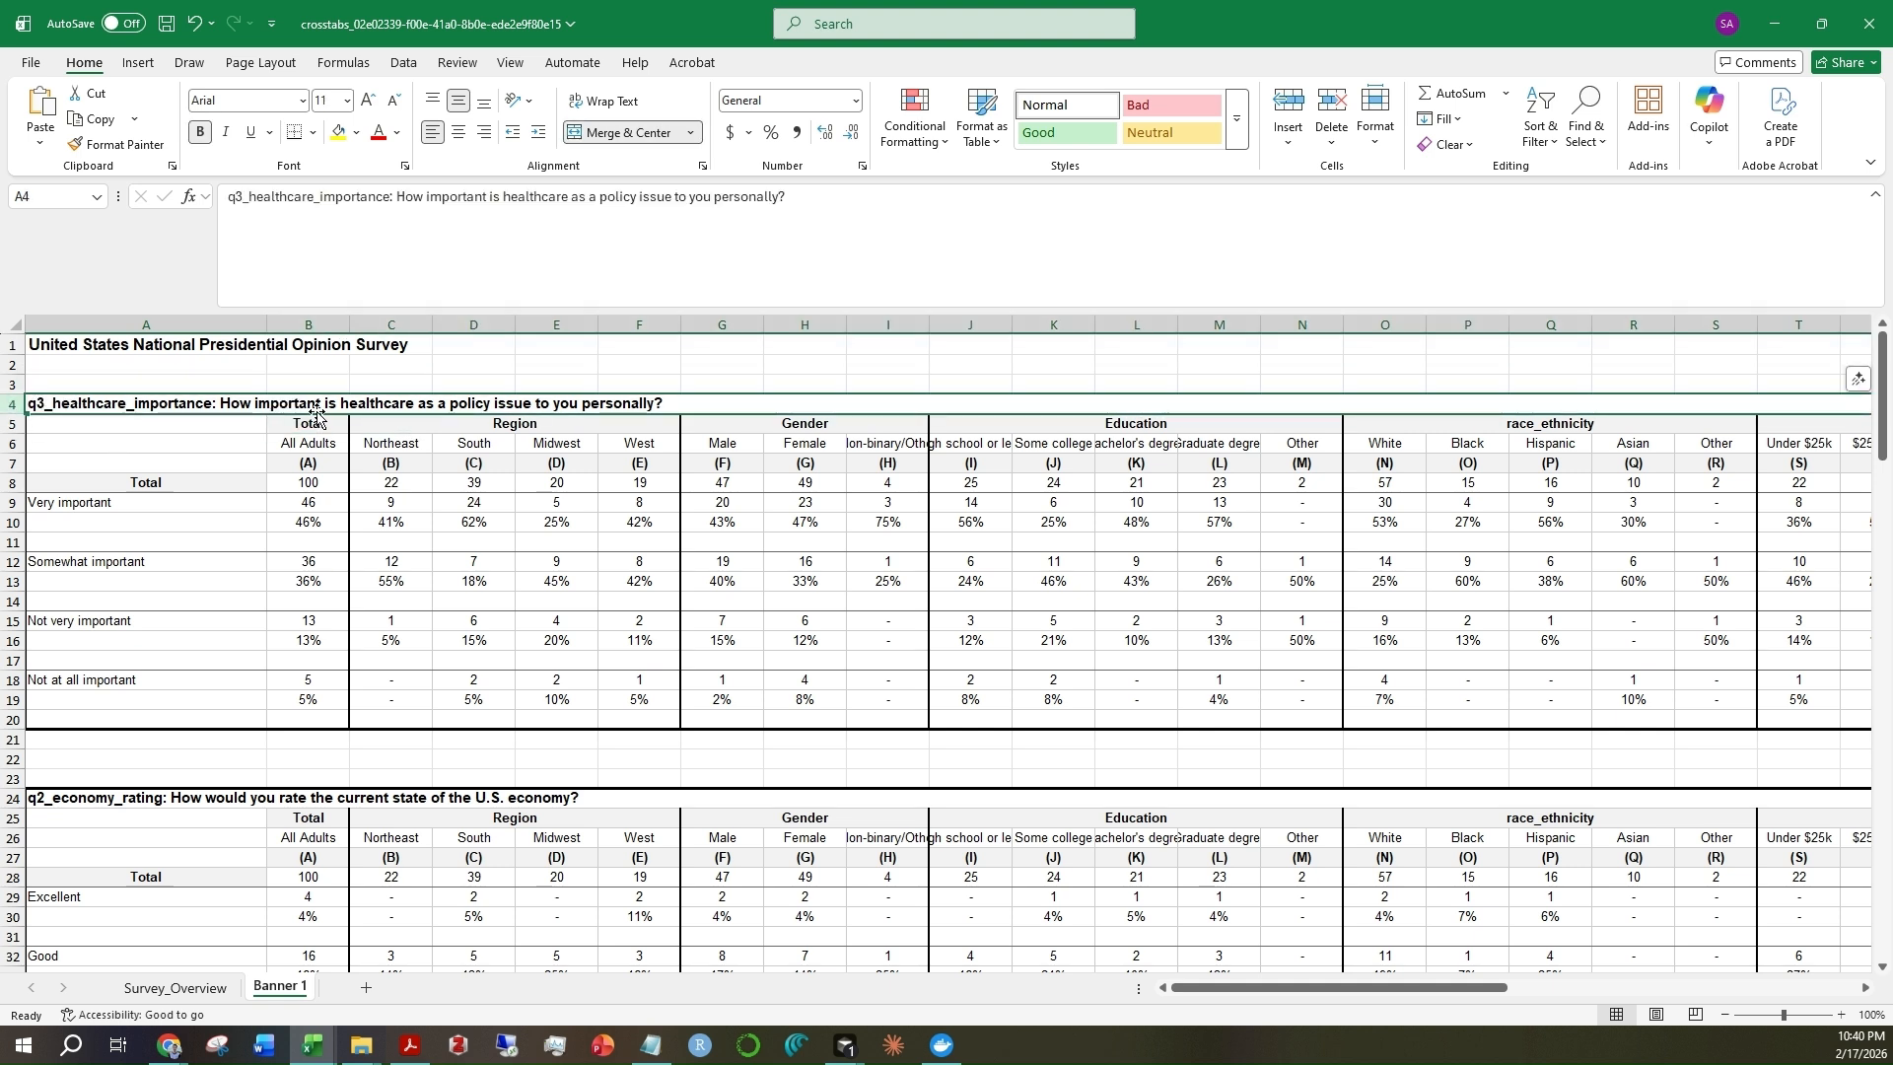
click(246, 427)
click(129, 402)
double_click(169, 405)
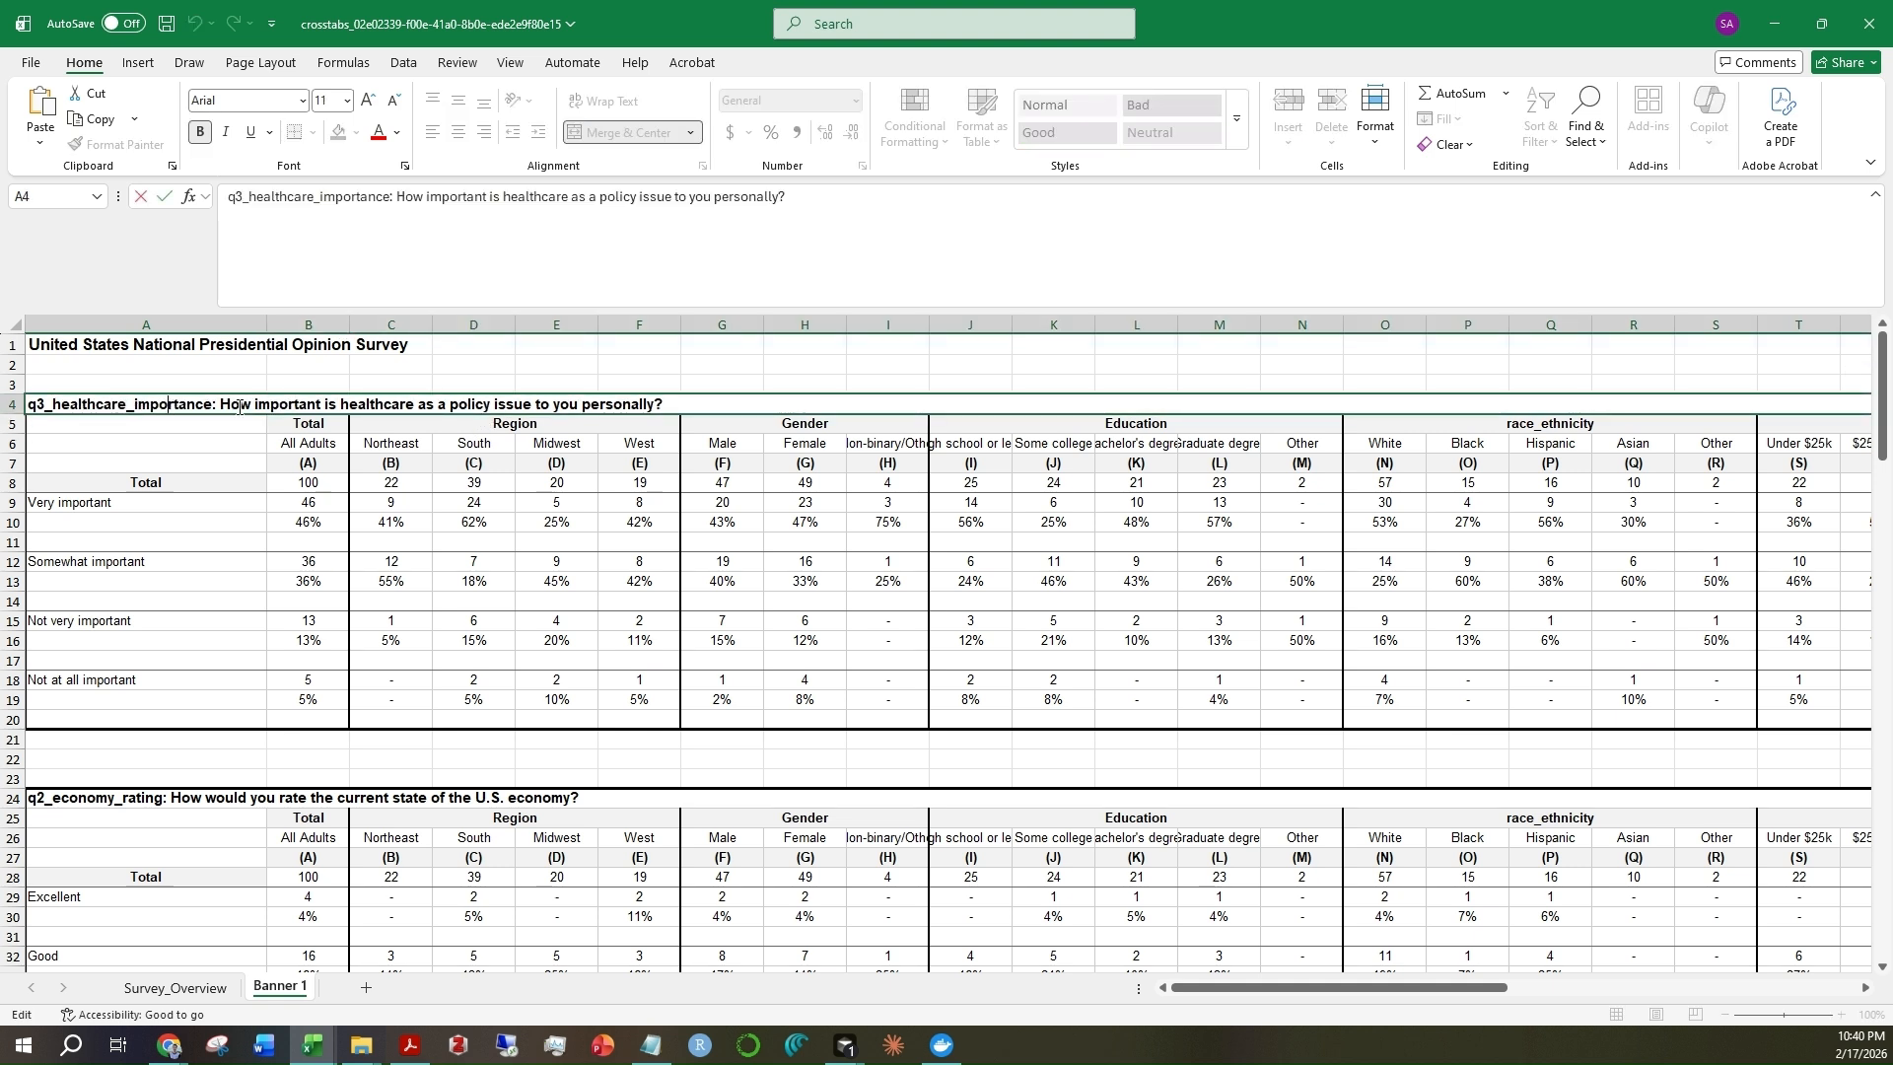
drag(233, 407, 729, 411)
click(730, 412)
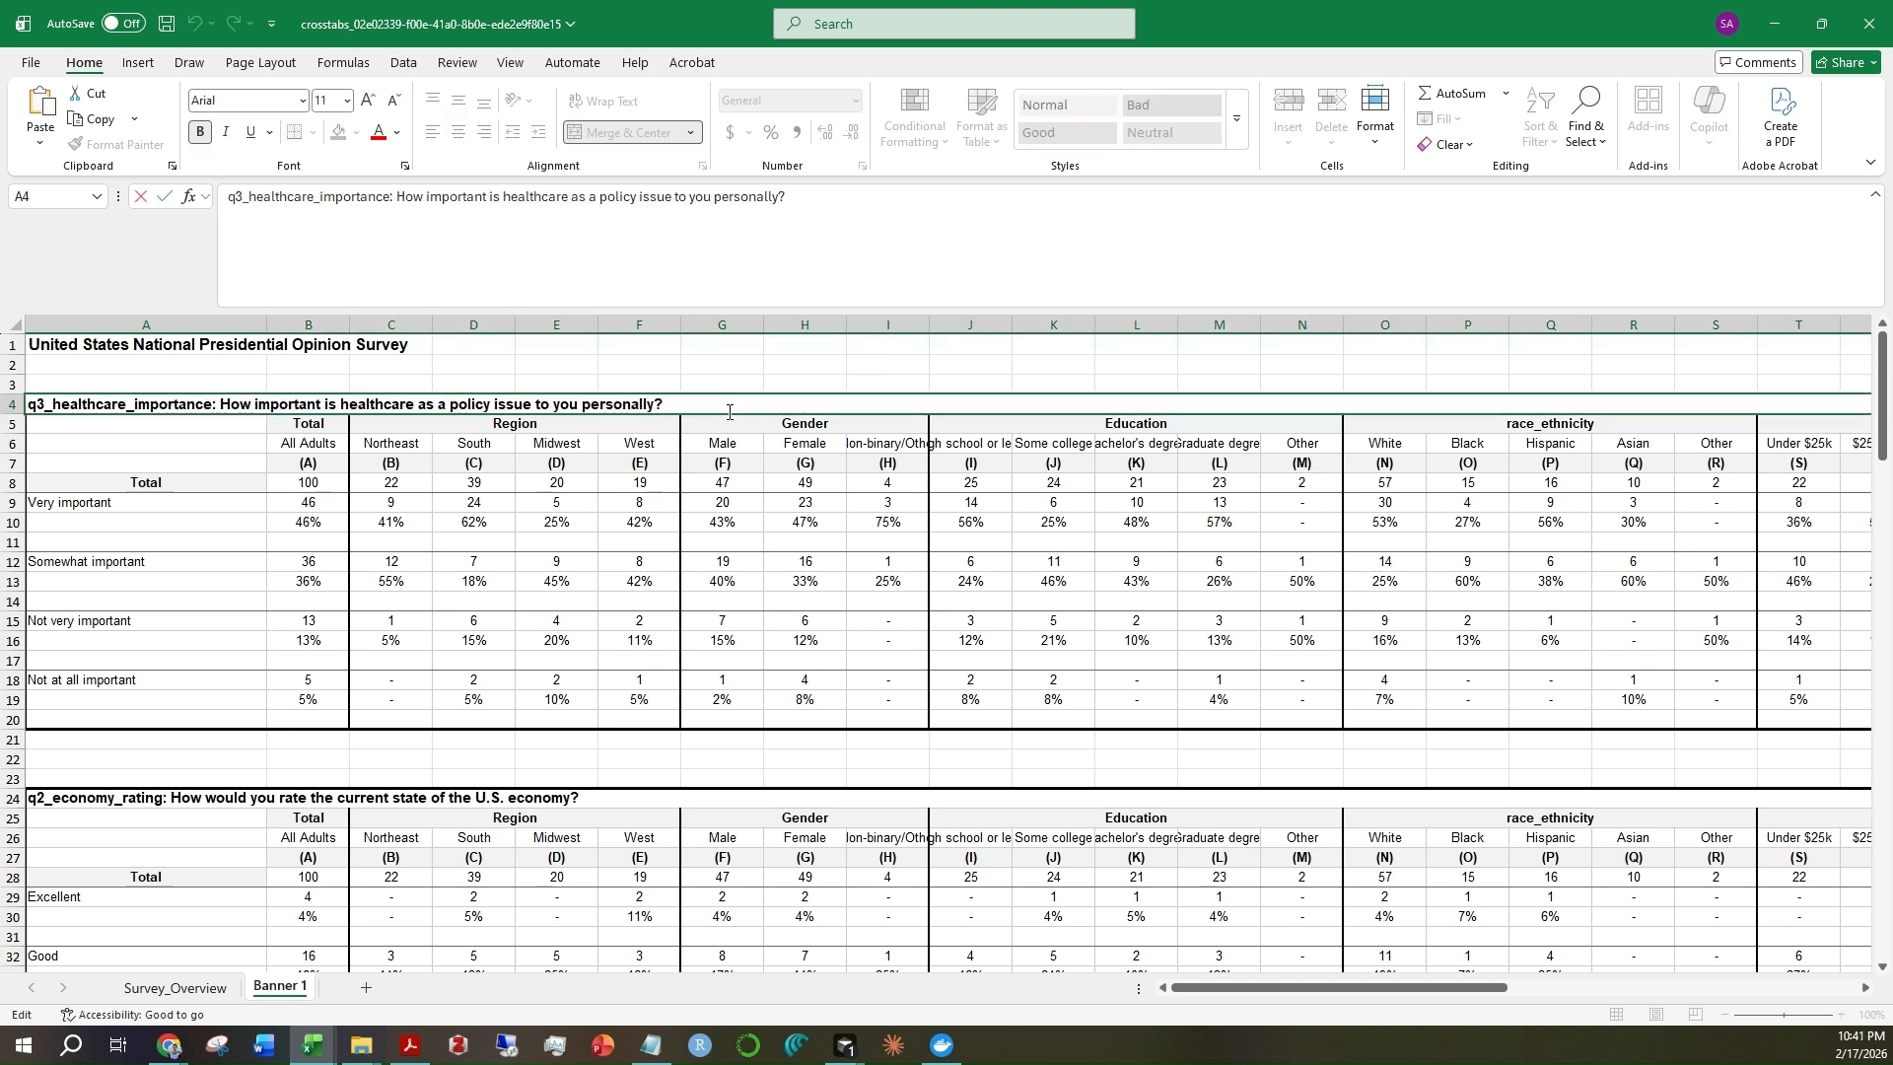
click(193, 449)
Select the Total, Region, Gender and Education column blocks of the q3_healthcare_importance table in turn to examine each banner group
drag(306, 424, 311, 738)
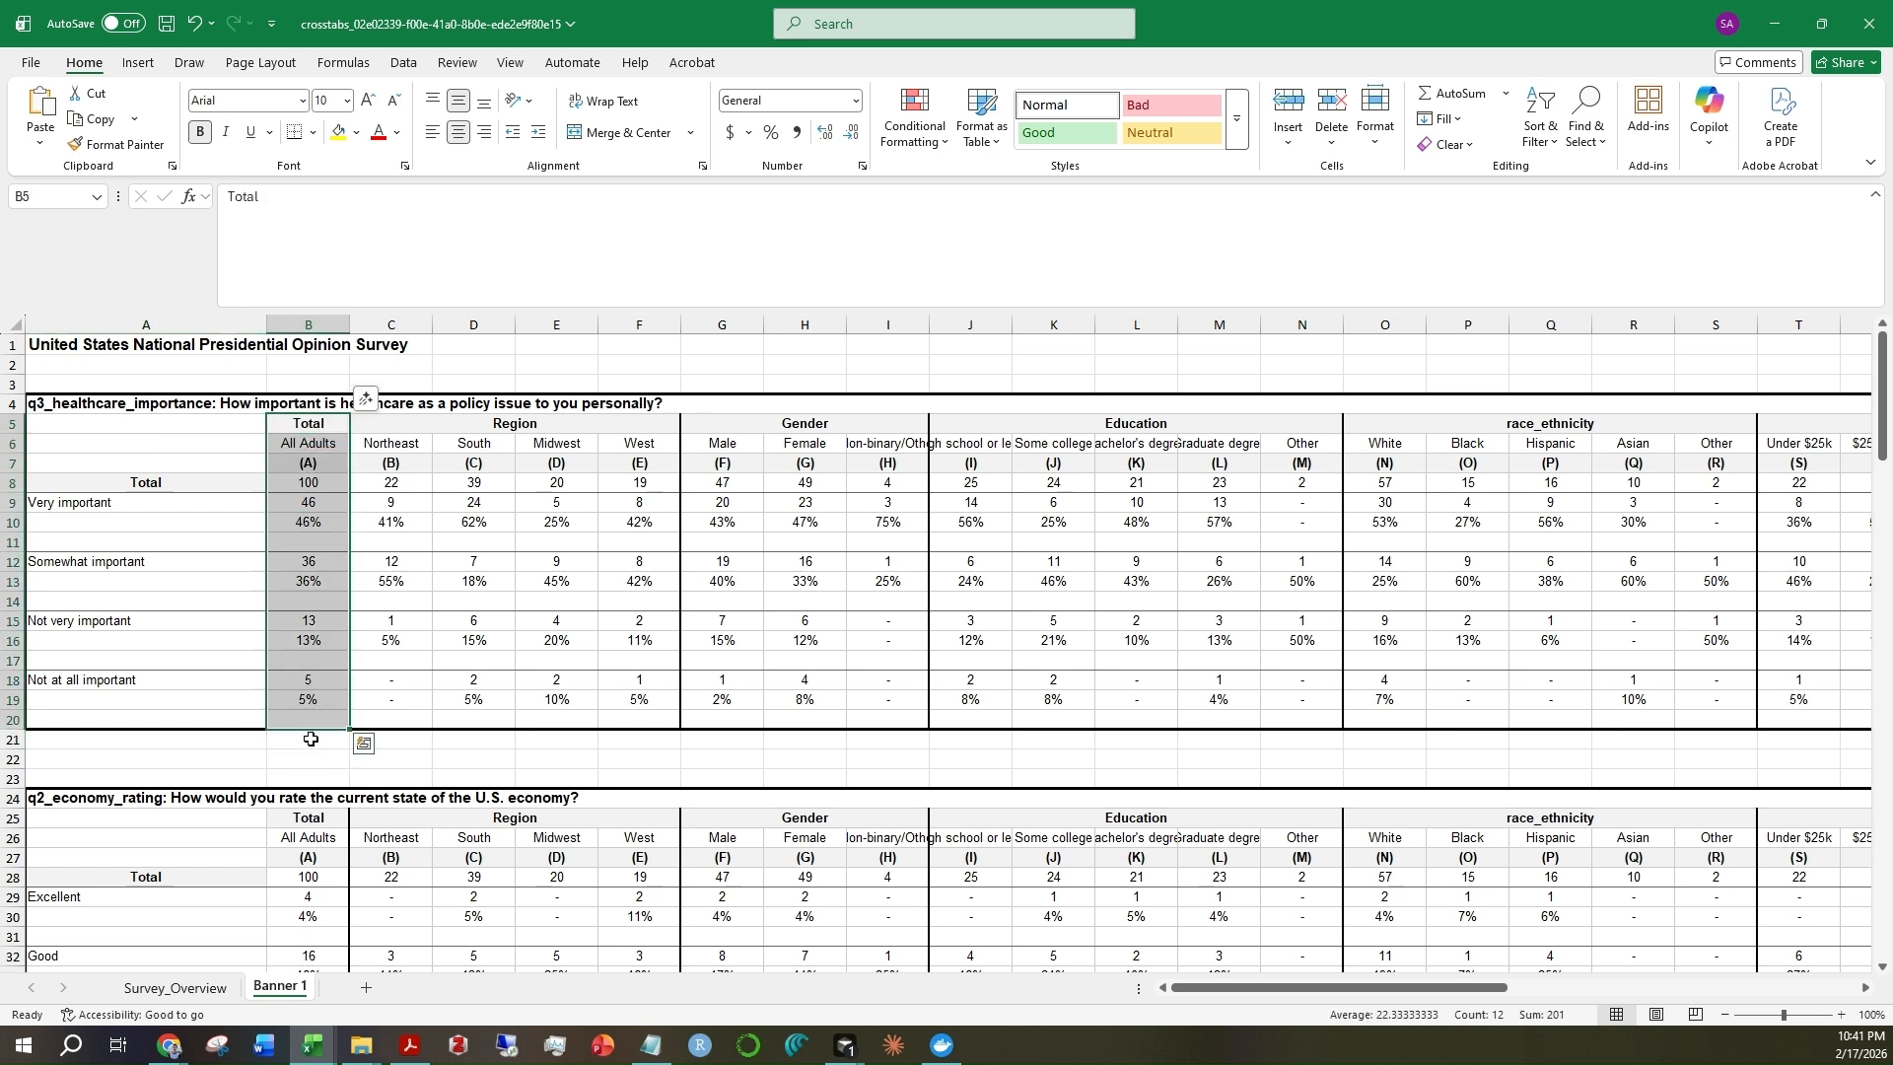
drag(399, 424, 676, 724)
drag(714, 409, 795, 538)
click(795, 538)
drag(715, 422, 848, 724)
drag(998, 422, 1253, 640)
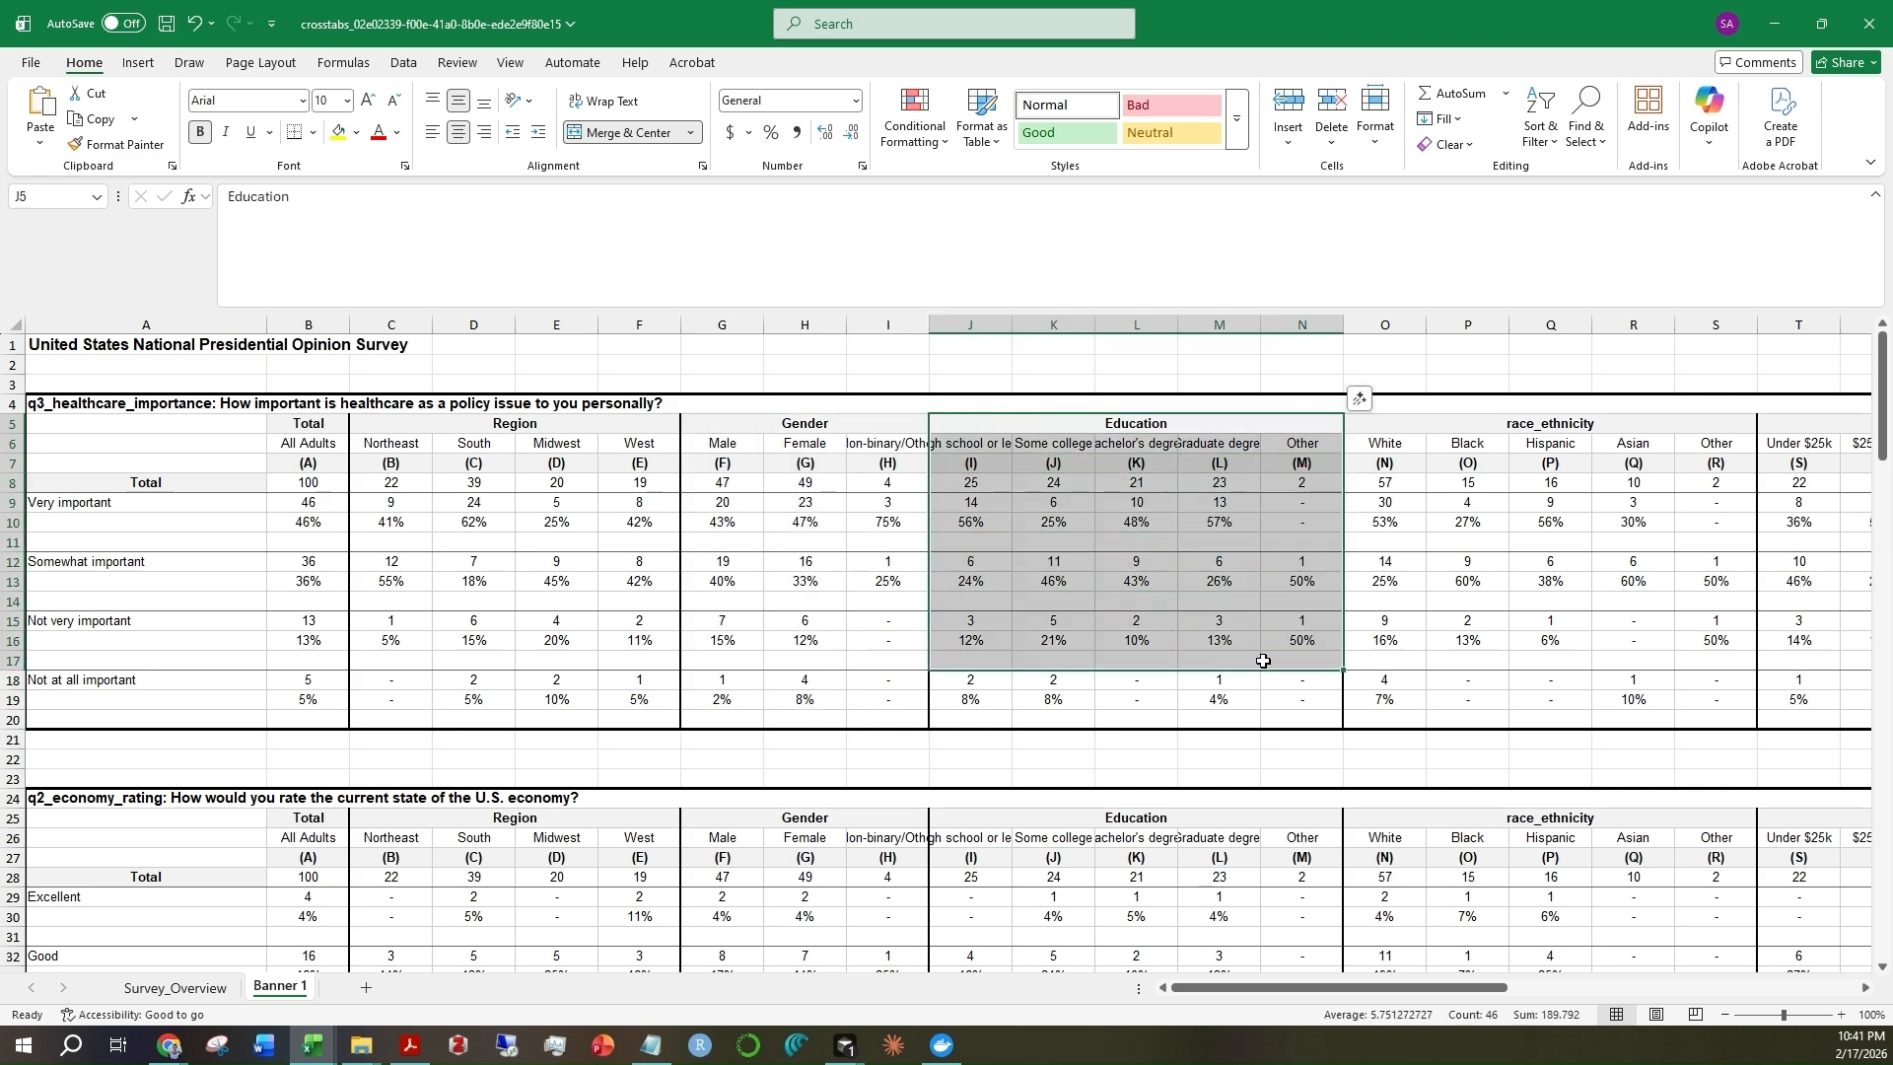
Select the gender x education block of the q3_healthcare_importance table and examine its interaction columns
scroll(1252, 639, right, 8)
scroll(1253, 640, right, 1)
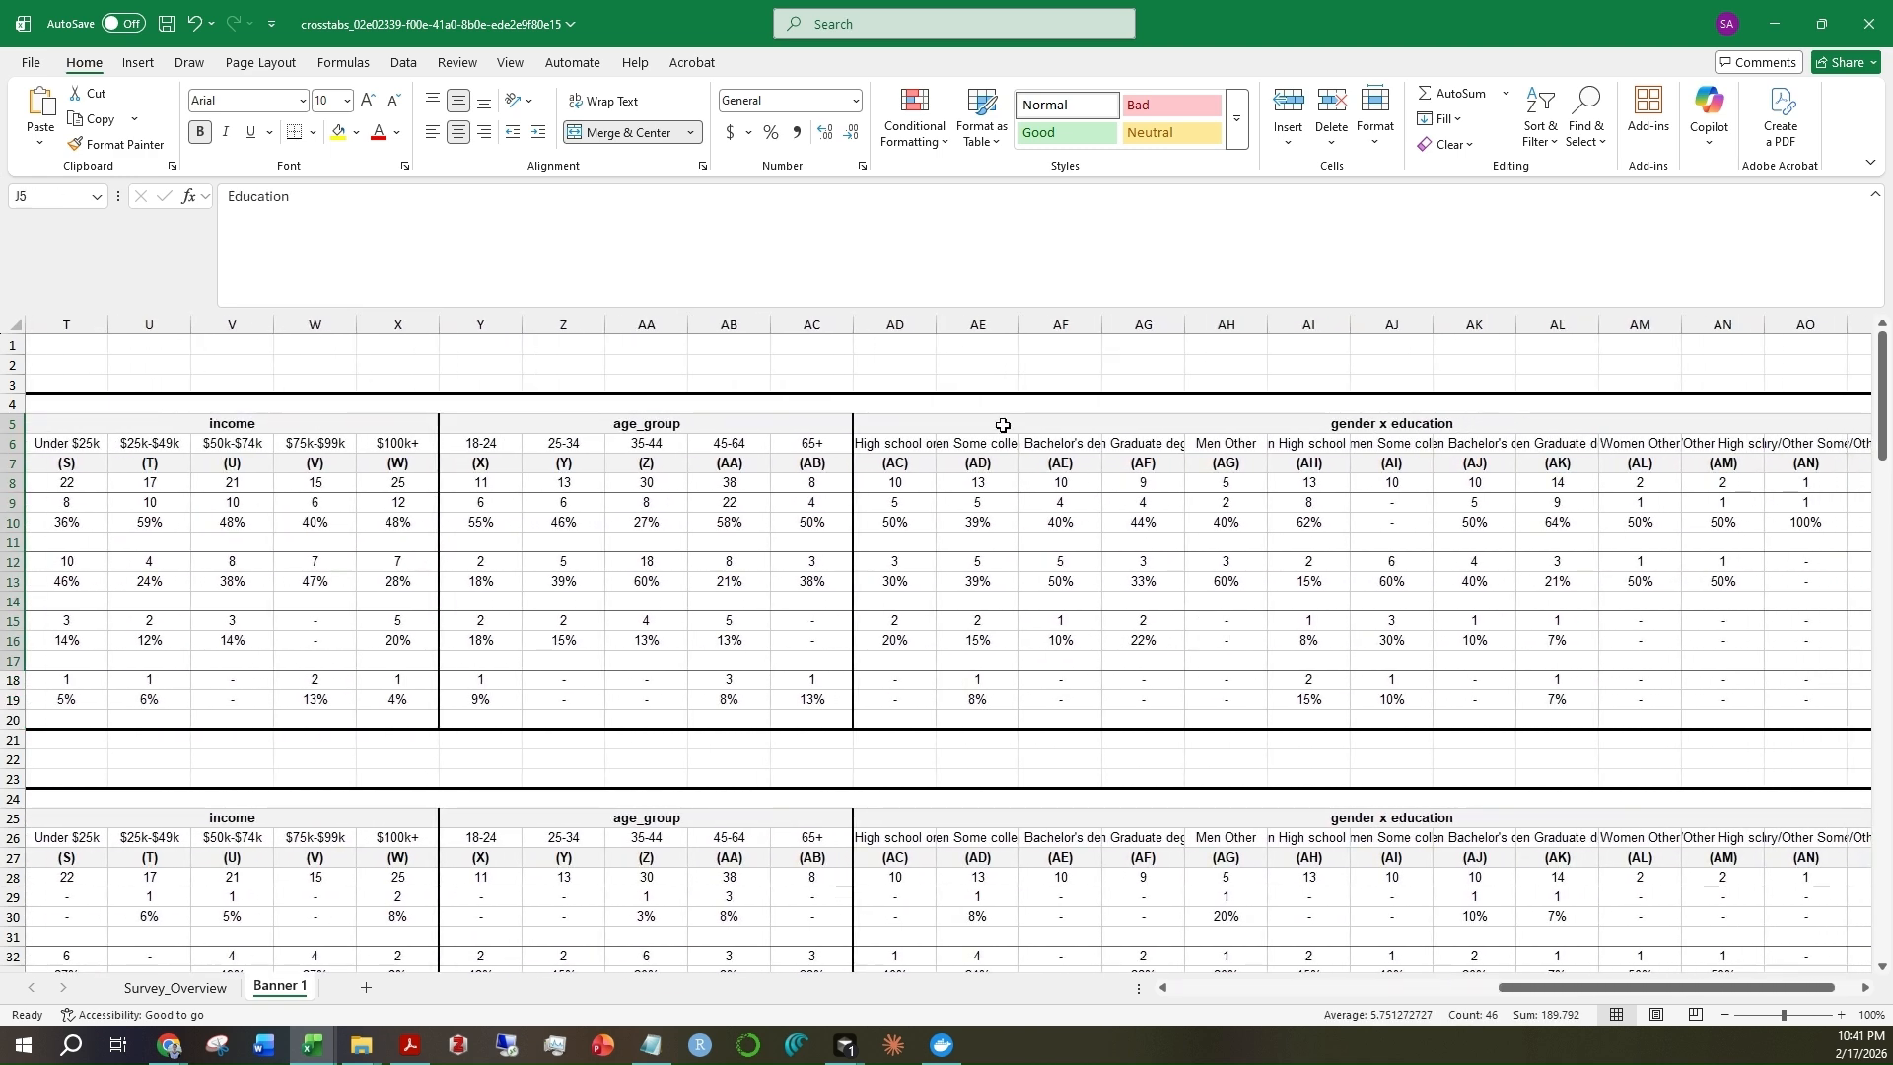
drag(954, 420, 1285, 641)
scroll(779, 591, left, 8)
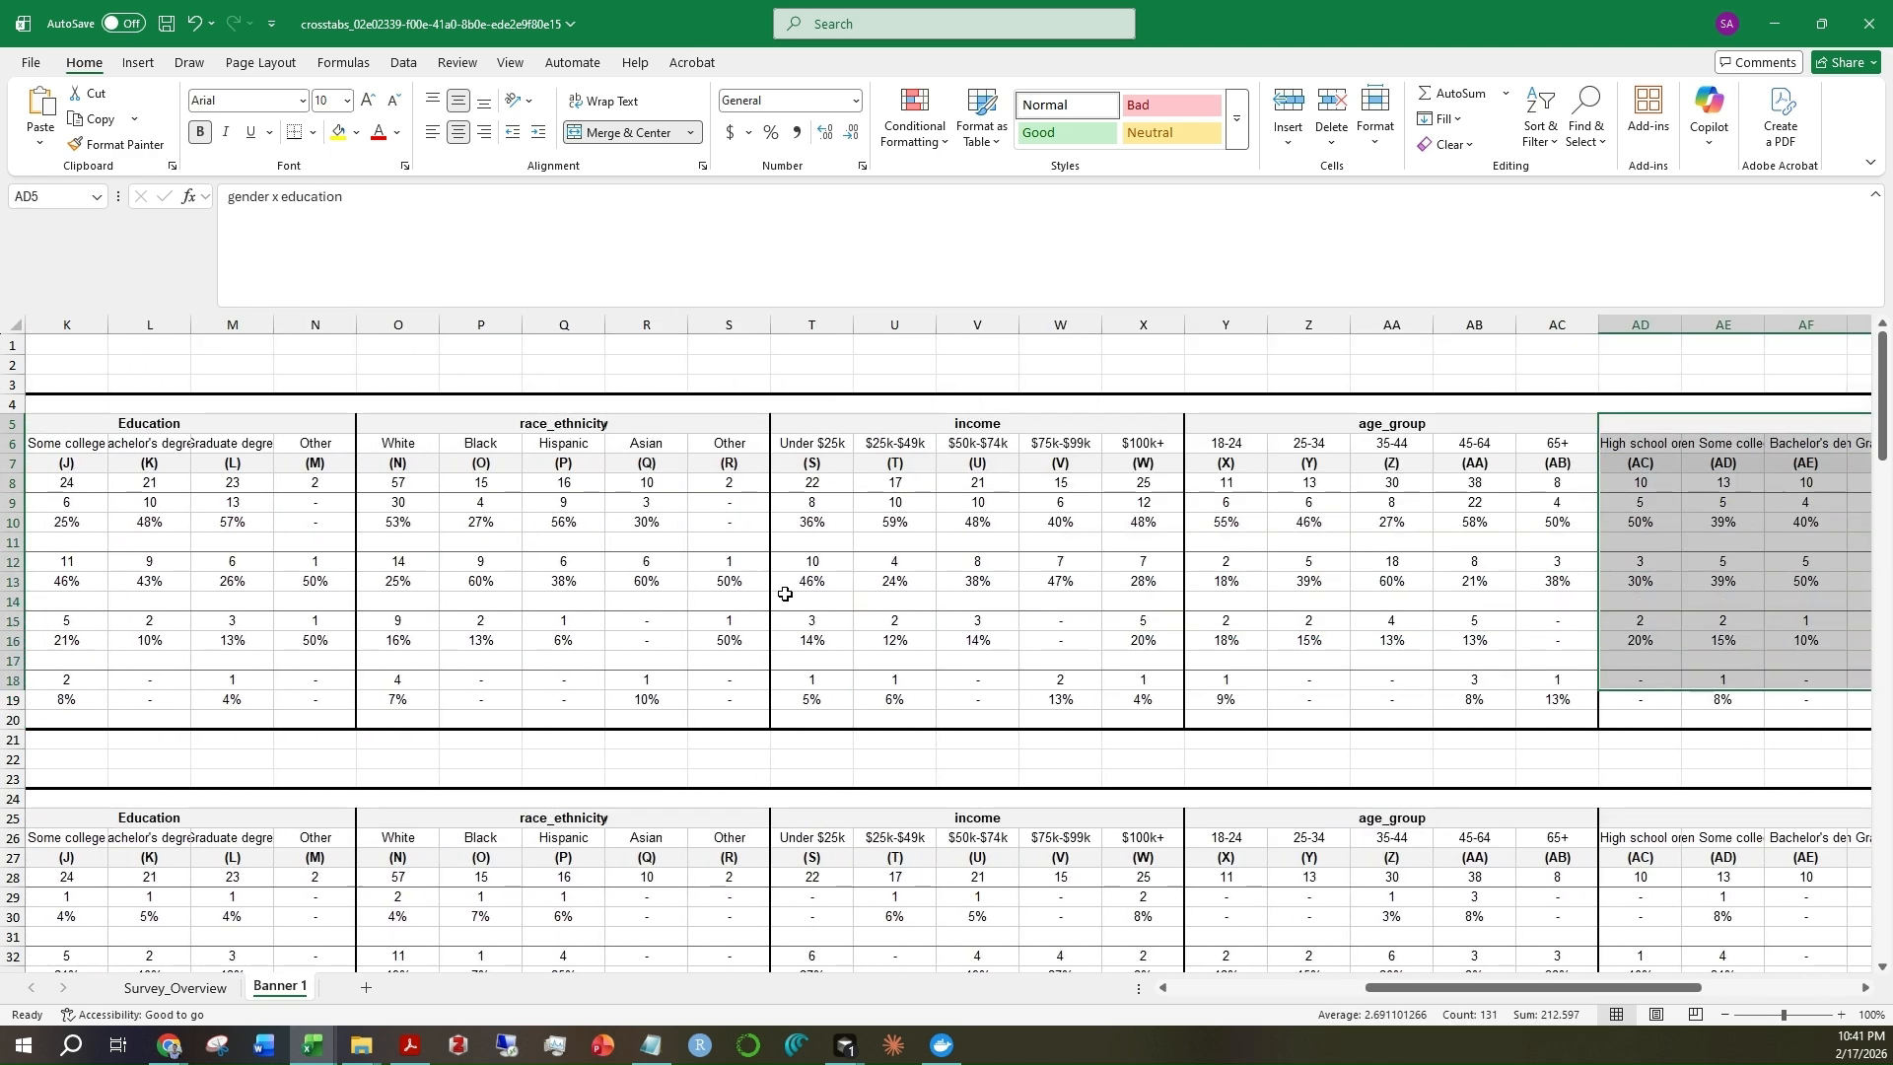
Select the response labels in column A of the q3_healthcare_importance table and examine them, ending on Very important
drag(109, 426, 91, 719)
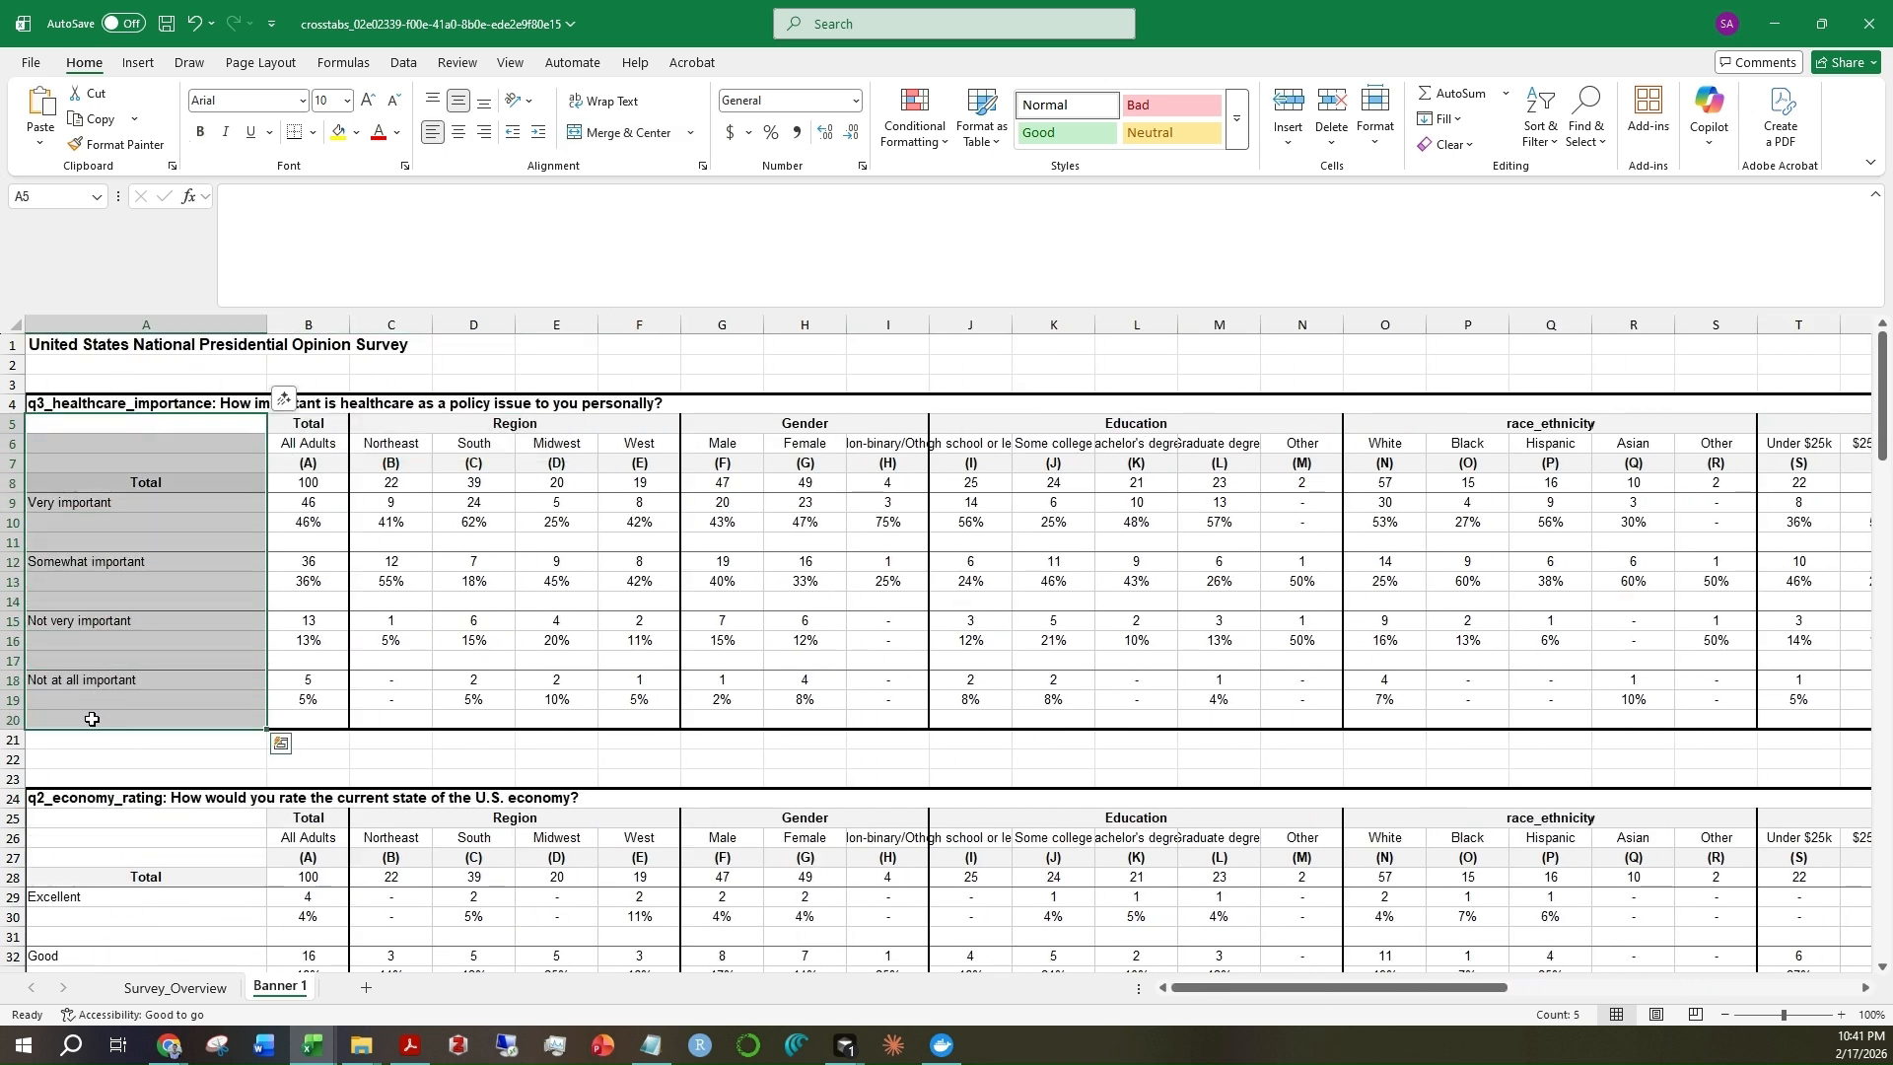
click(142, 582)
click(117, 500)
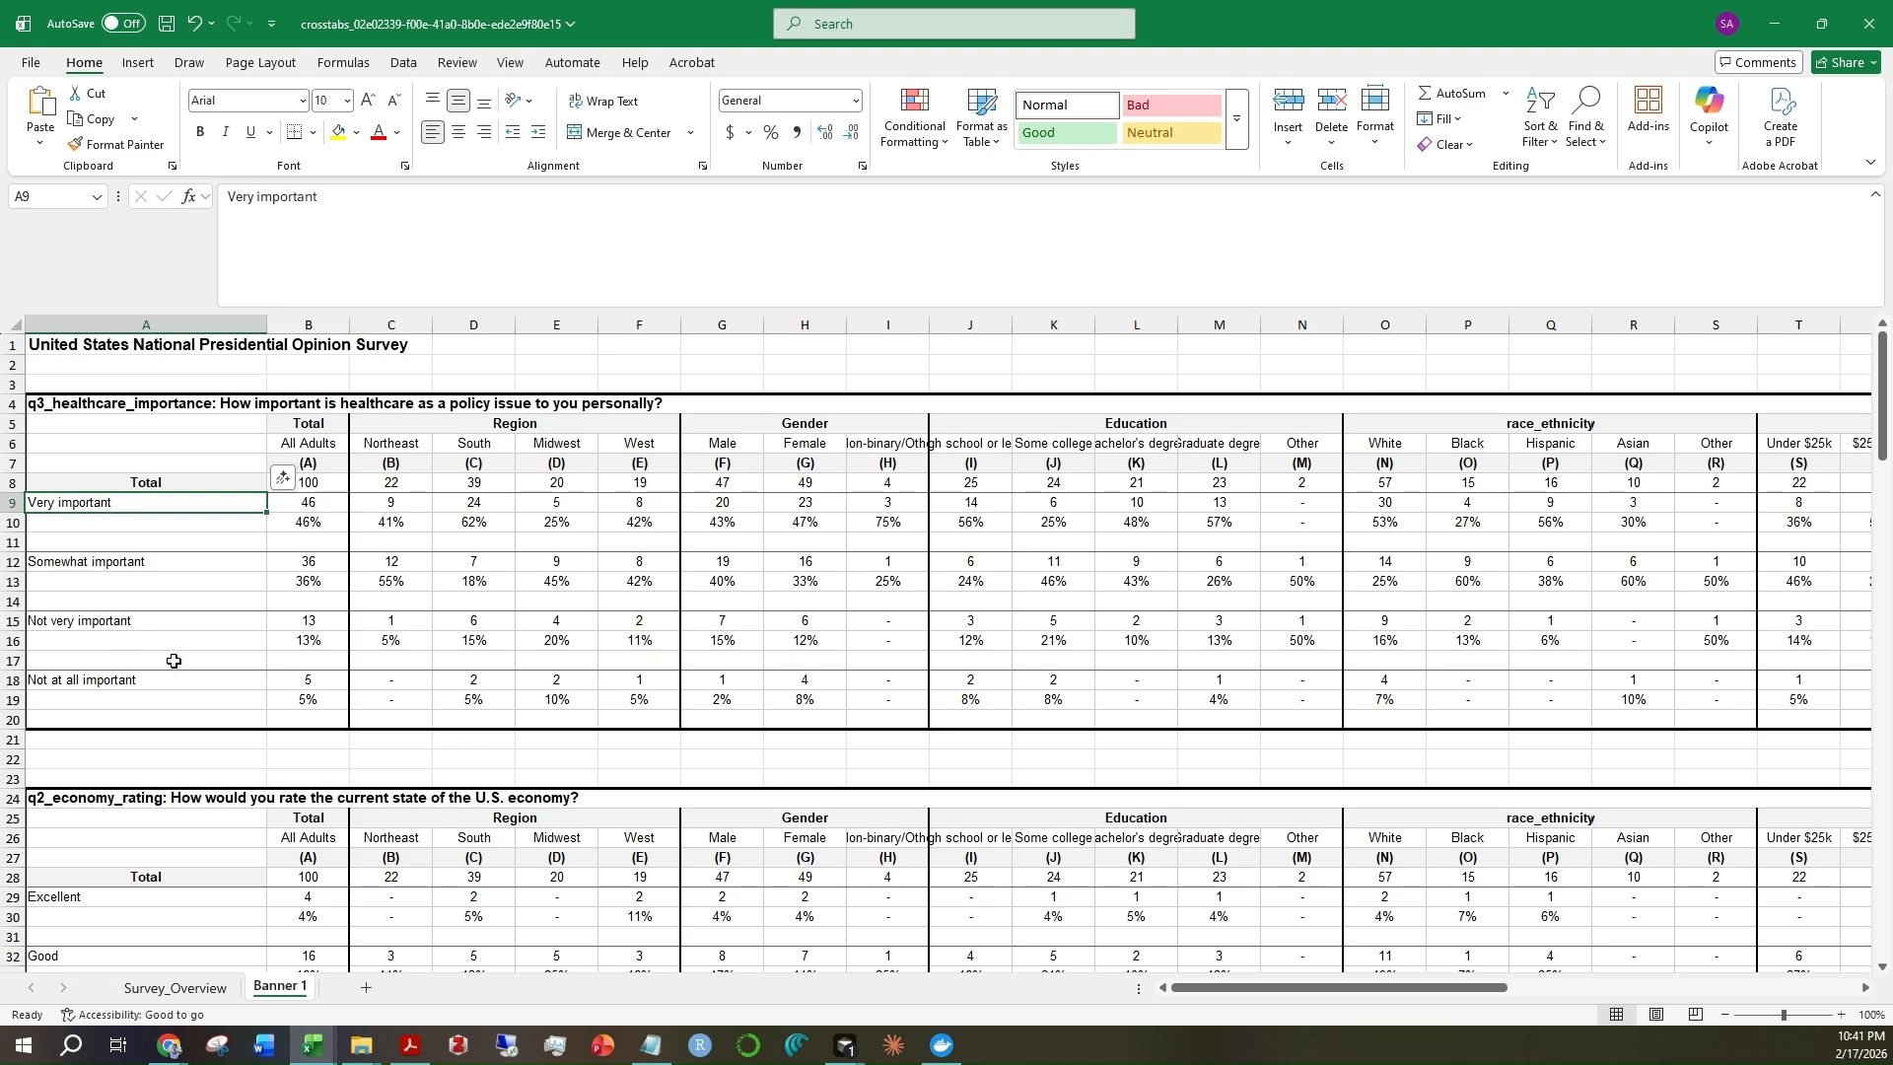
Look through the remaining question tables on the Banner 1 sheet, down to q5_environment_policy
scroll(174, 660, down, 1)
scroll(182, 645, down, 1)
scroll(187, 637, down, 18)
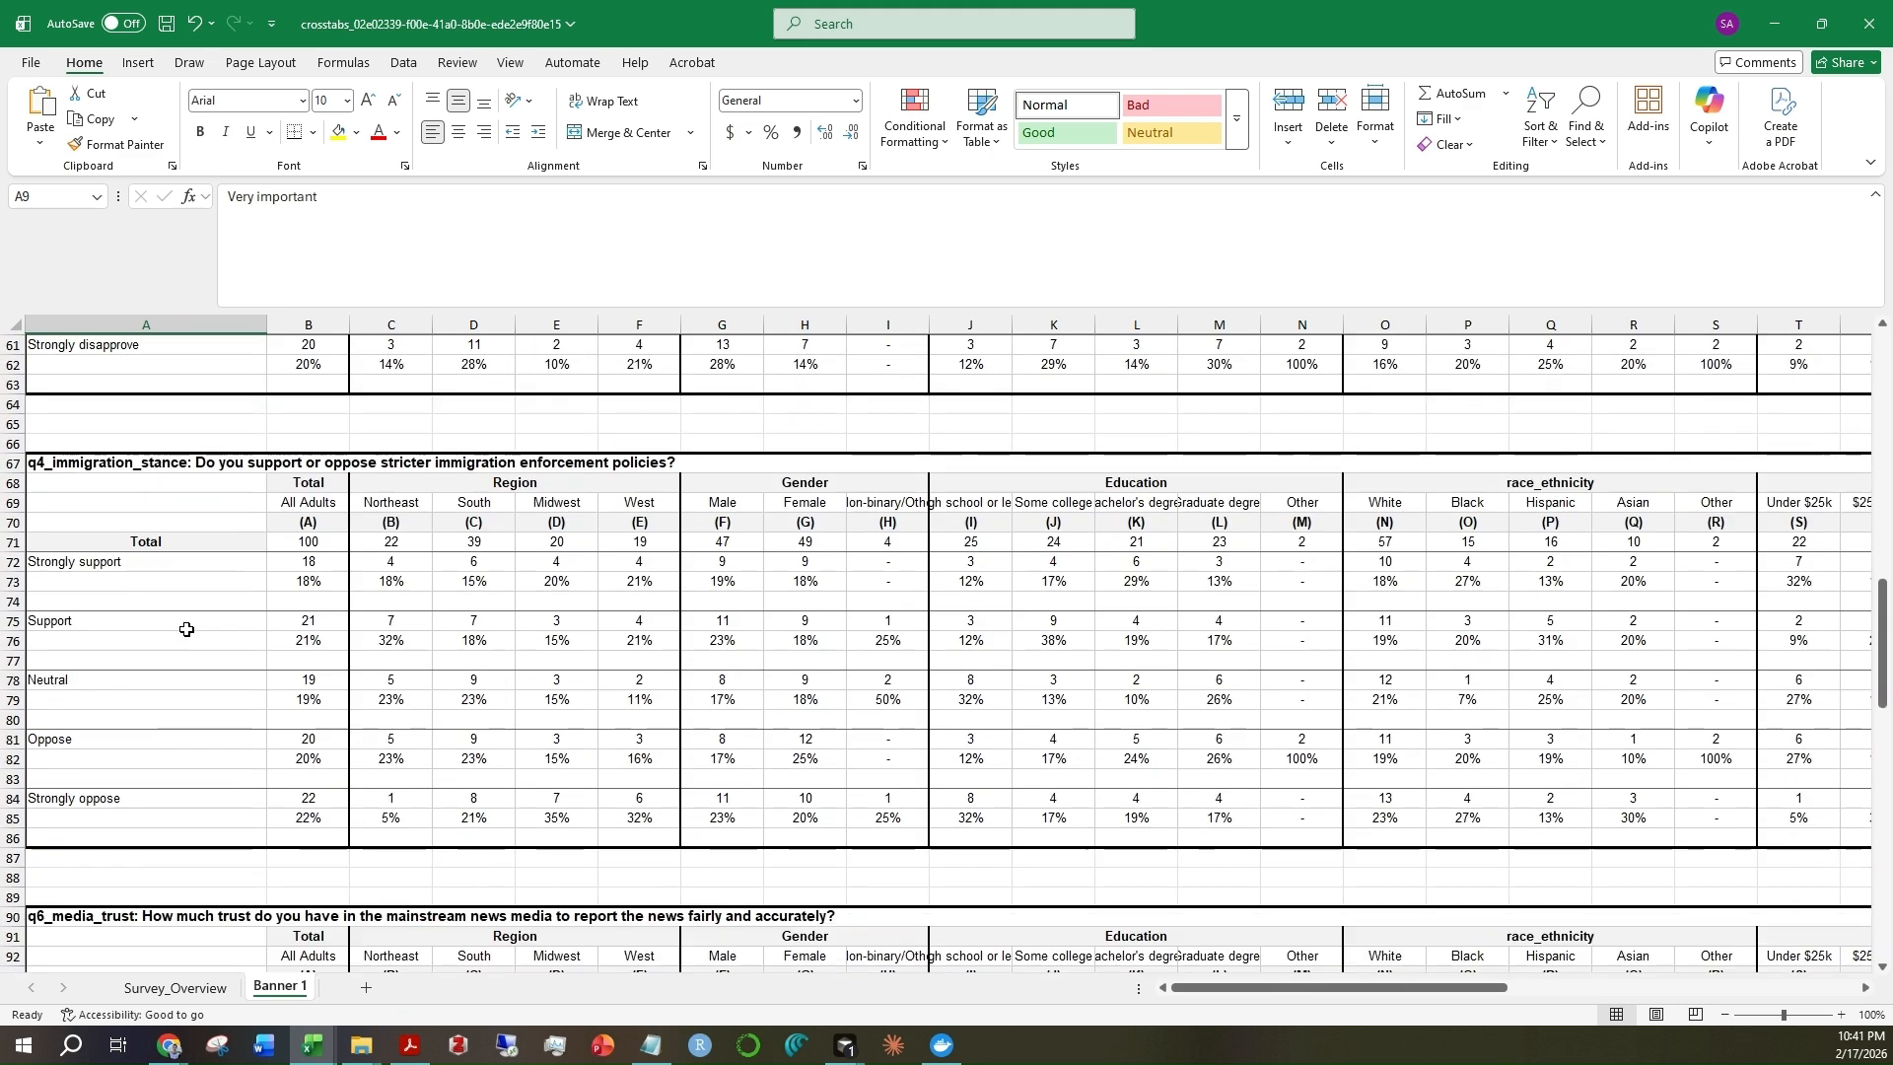
scroll(187, 629, down, 13)
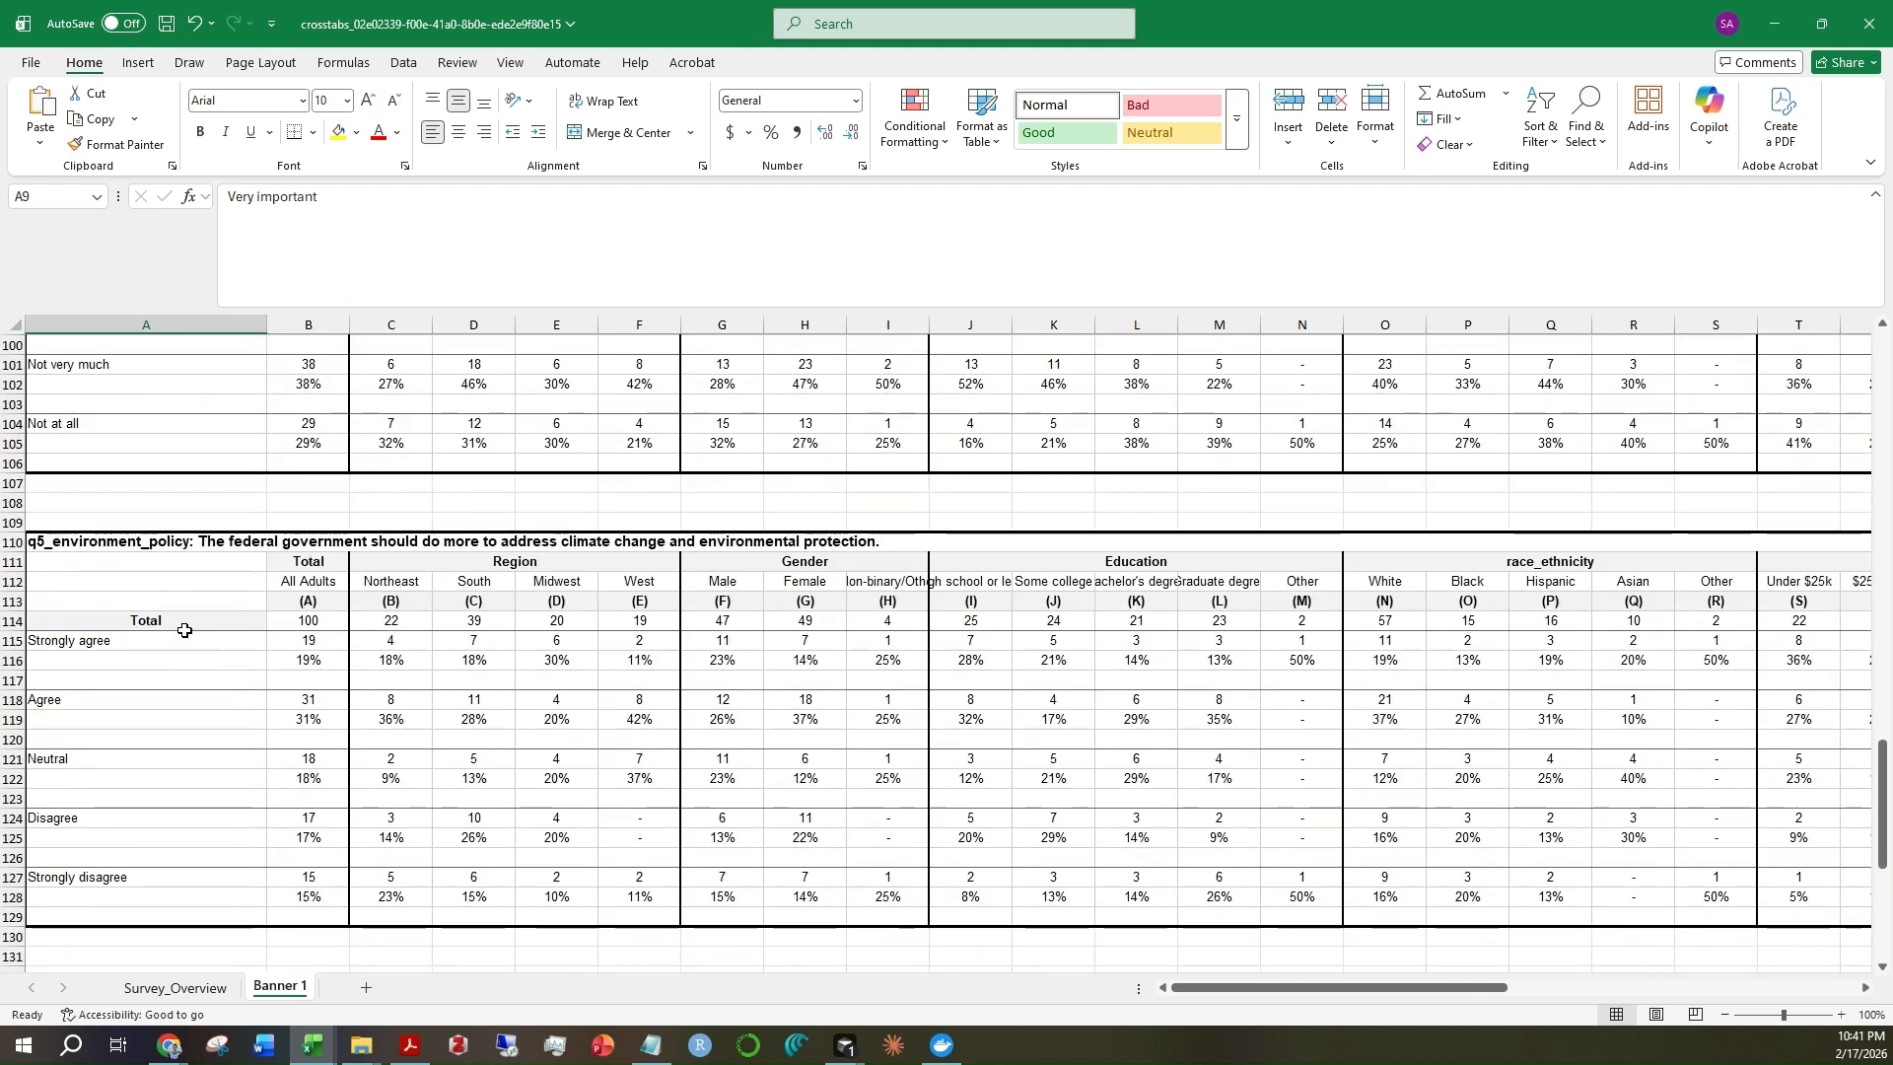